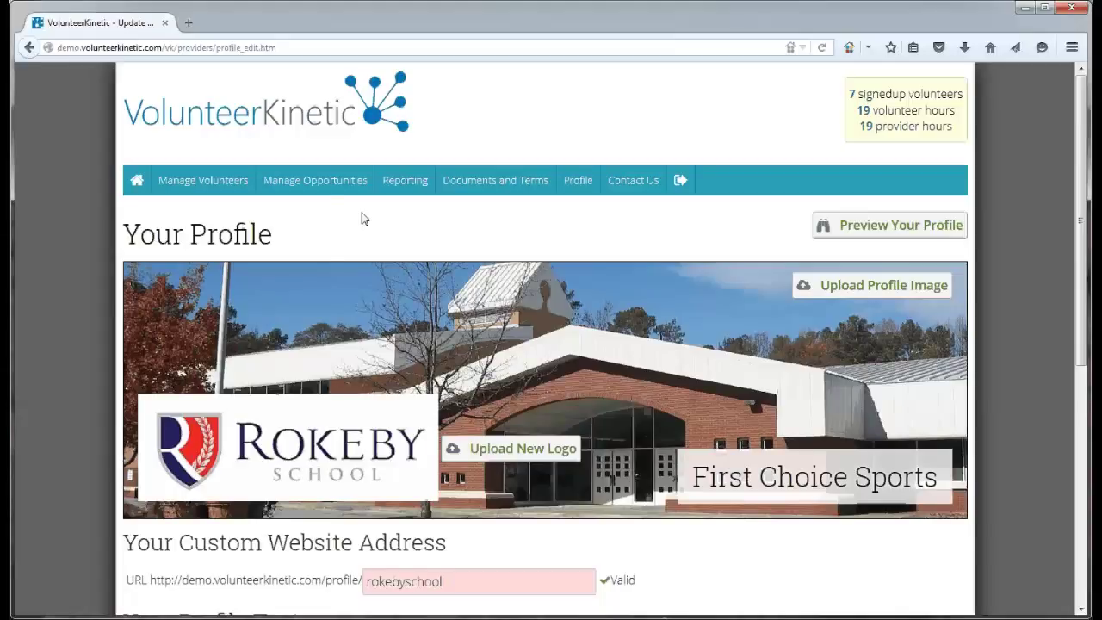
# Show the Manage Volunteers drop-down menu over the Rokeby School profile page
pyautogui.moveTo(189, 180)
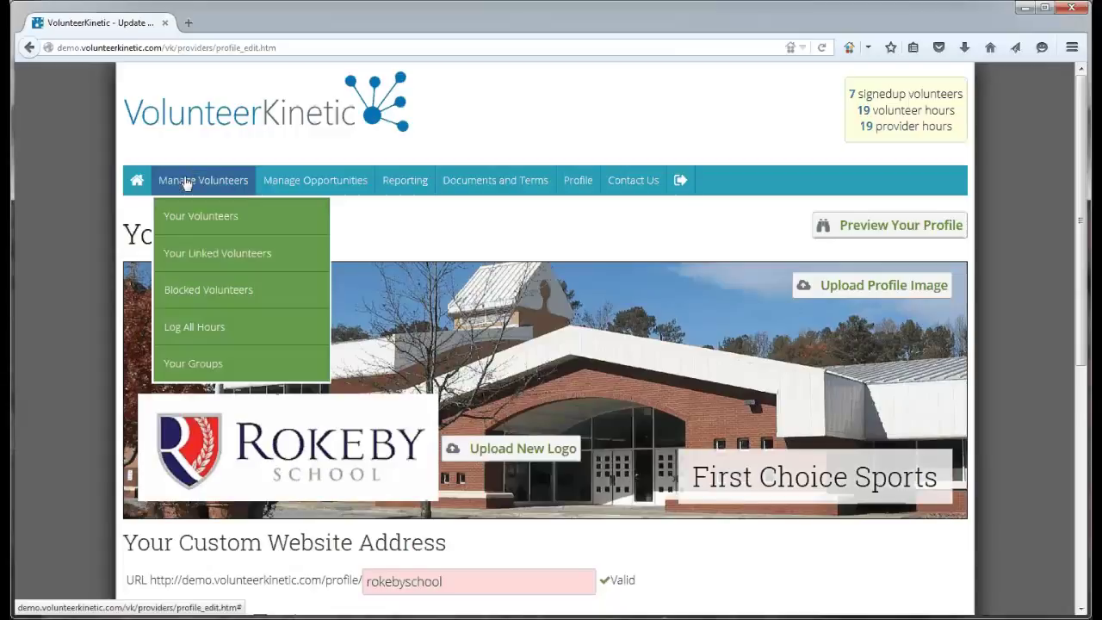
# Go to Your Volunteer Groups and enter 'Sports Leaders L6' as the new group name
pyautogui.click(217, 363)
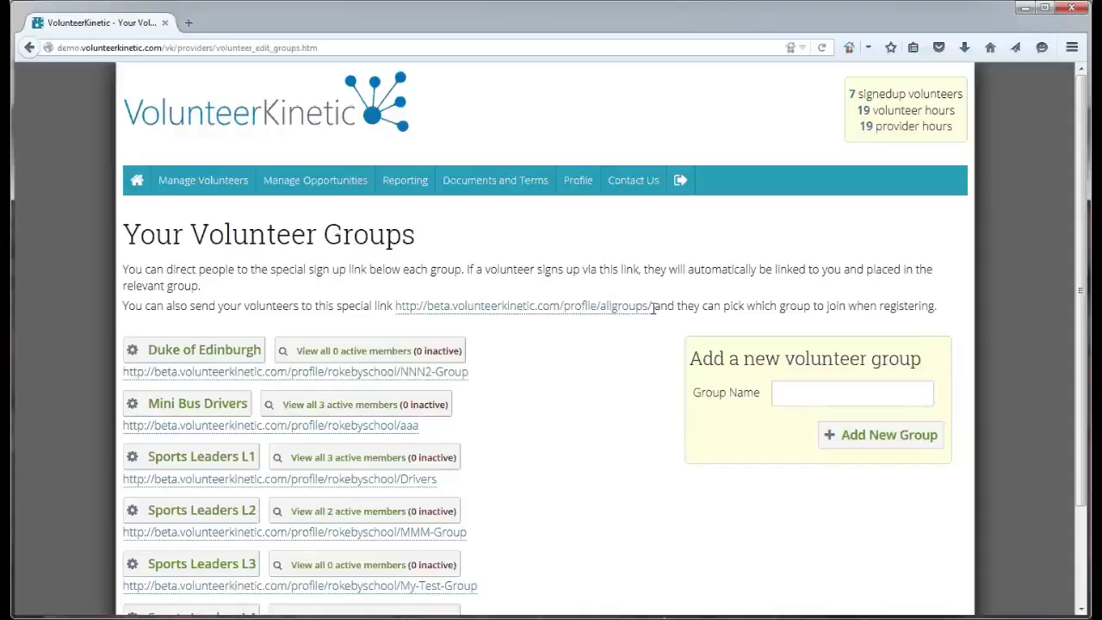
pyautogui.click(806, 398)
pyautogui.write('Sports')
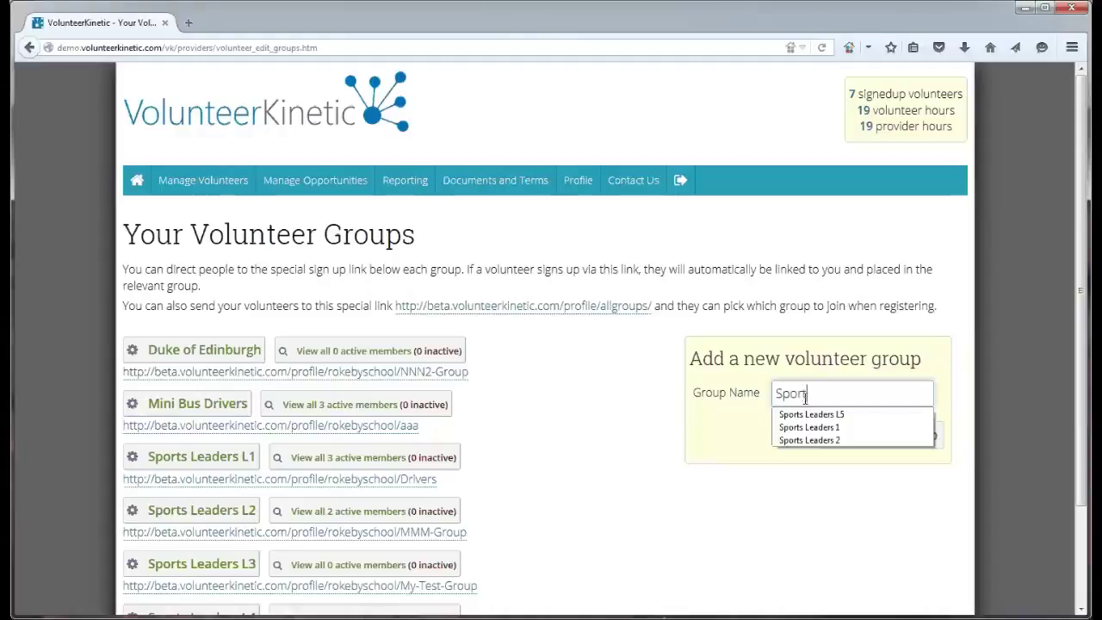
pyautogui.write(' Leaders L6')
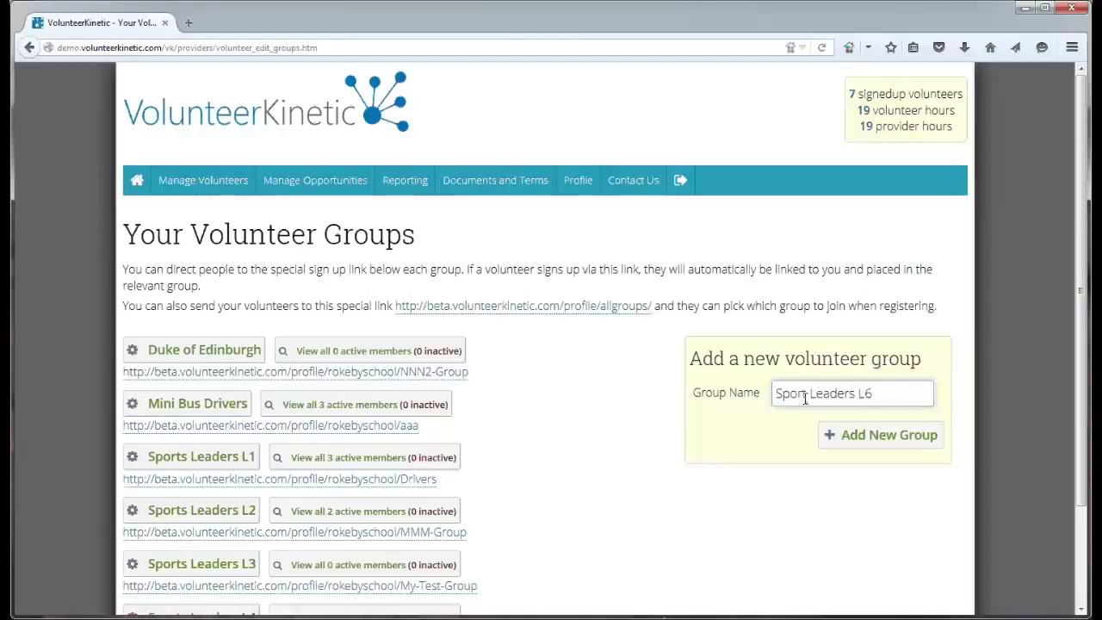
# Add the Sports Leaders L6 group and check it in the list with its sign-up link
pyautogui.click(868, 435)
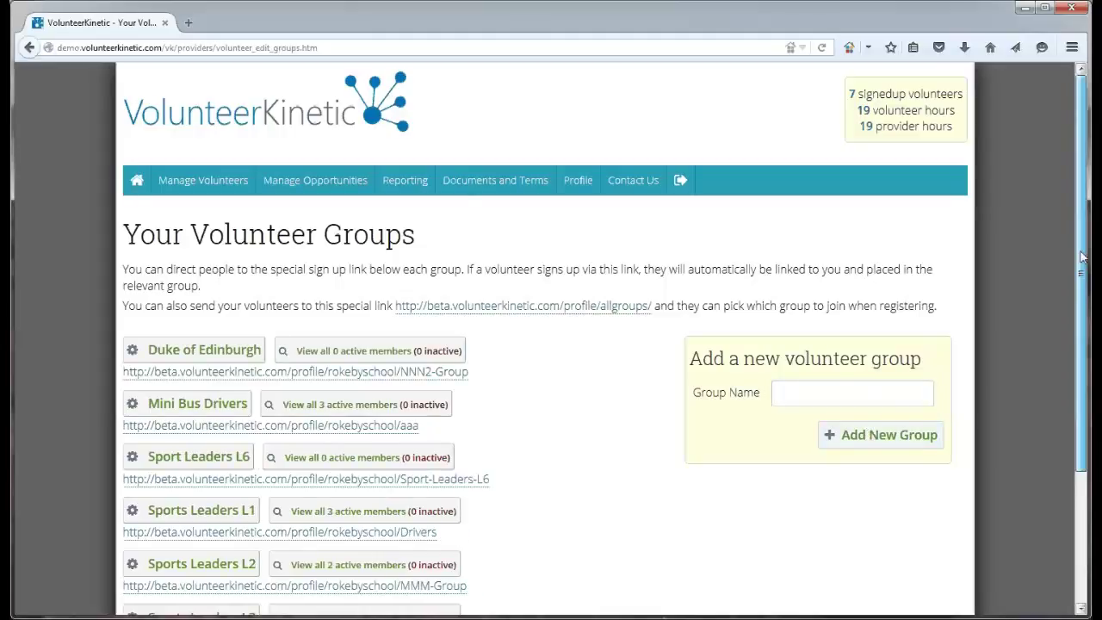
pyautogui.moveTo(1083, 256); pyautogui.dragTo(1089, 400)
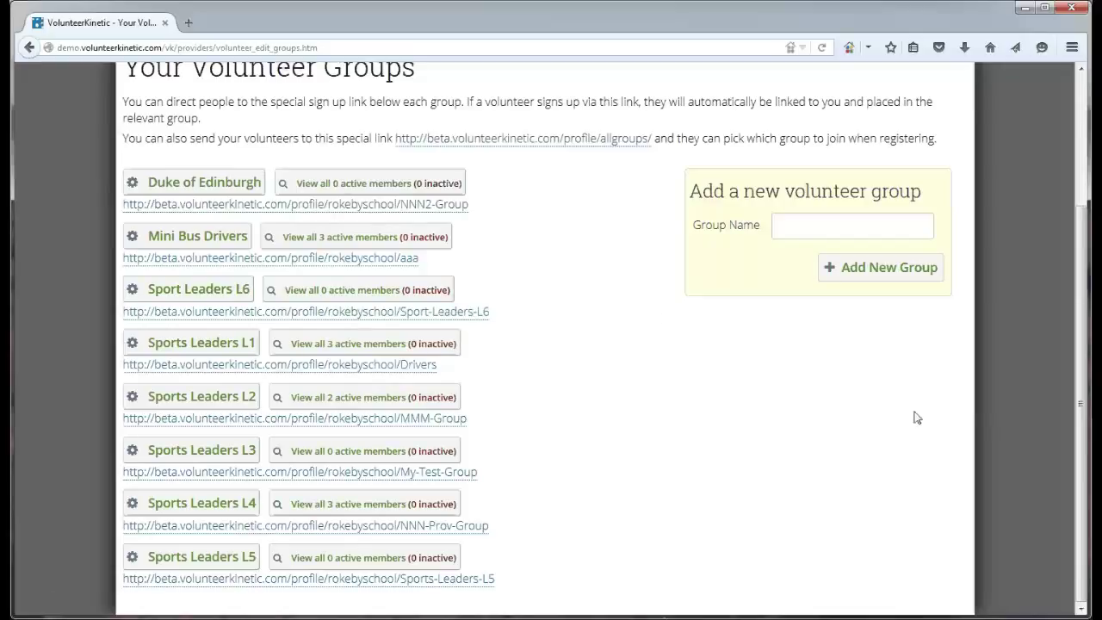
pyautogui.moveTo(1084, 413); pyautogui.dragTo(1084, 329)
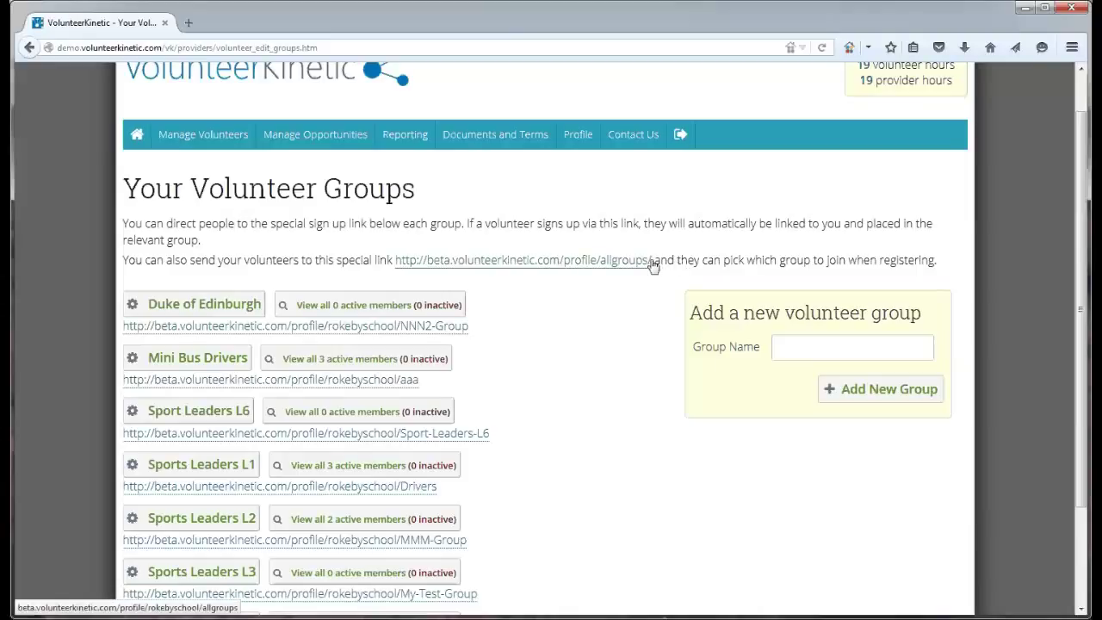
# Open the allgroups sign-up link in a new tab to see Register and Join for Sport Leaders L6
pyautogui.moveTo(655, 260); pyautogui.dragTo(397, 269)
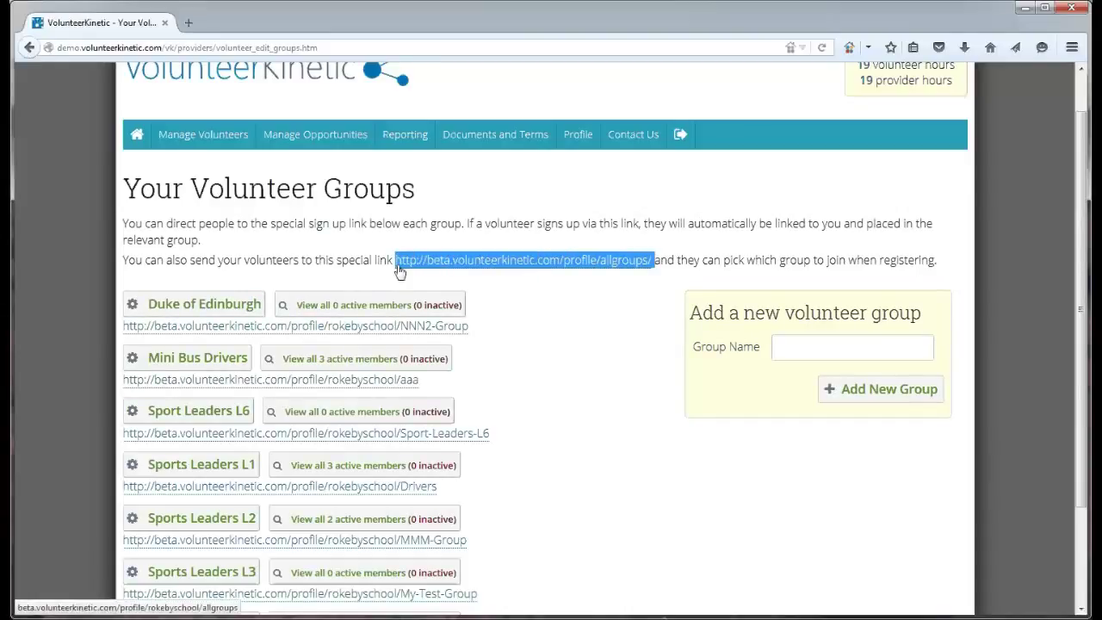
pyautogui.click(509, 266)
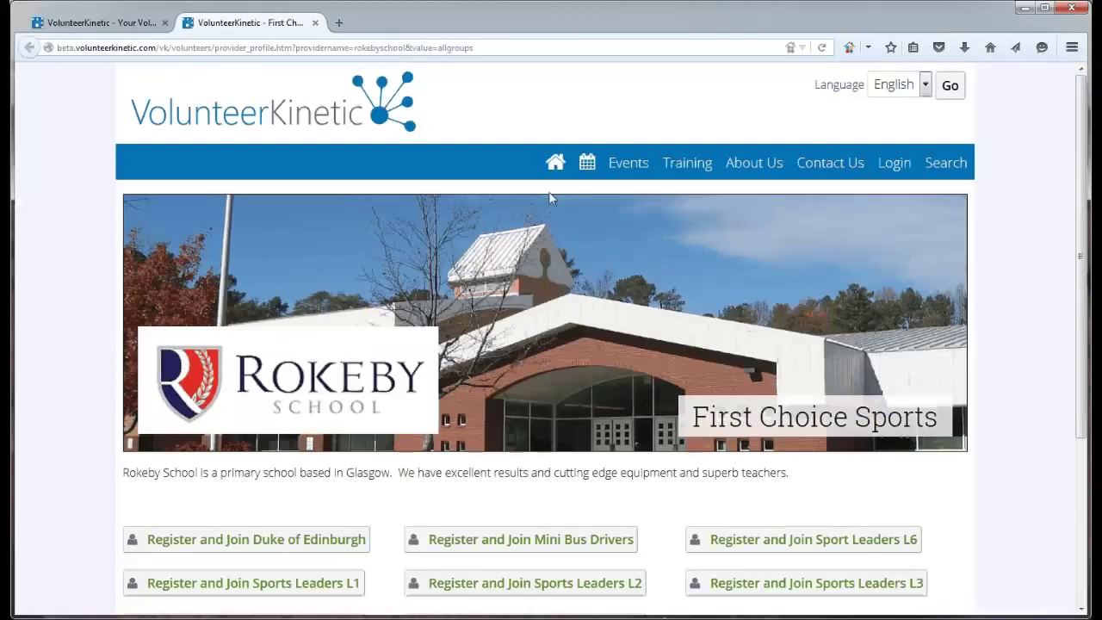
pyautogui.moveTo(1083, 239); pyautogui.dragTo(1091, 270)
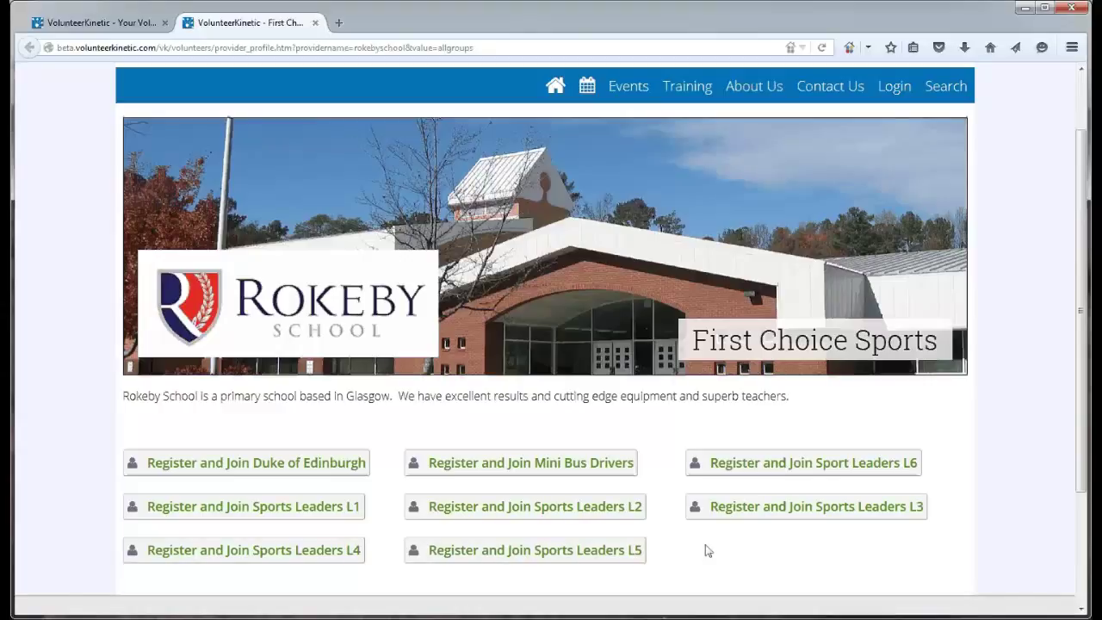
# Register for Sports Leaders L2 with the volunteer's first name, last name, e-mail and password, then continue
pyautogui.click(577, 515)
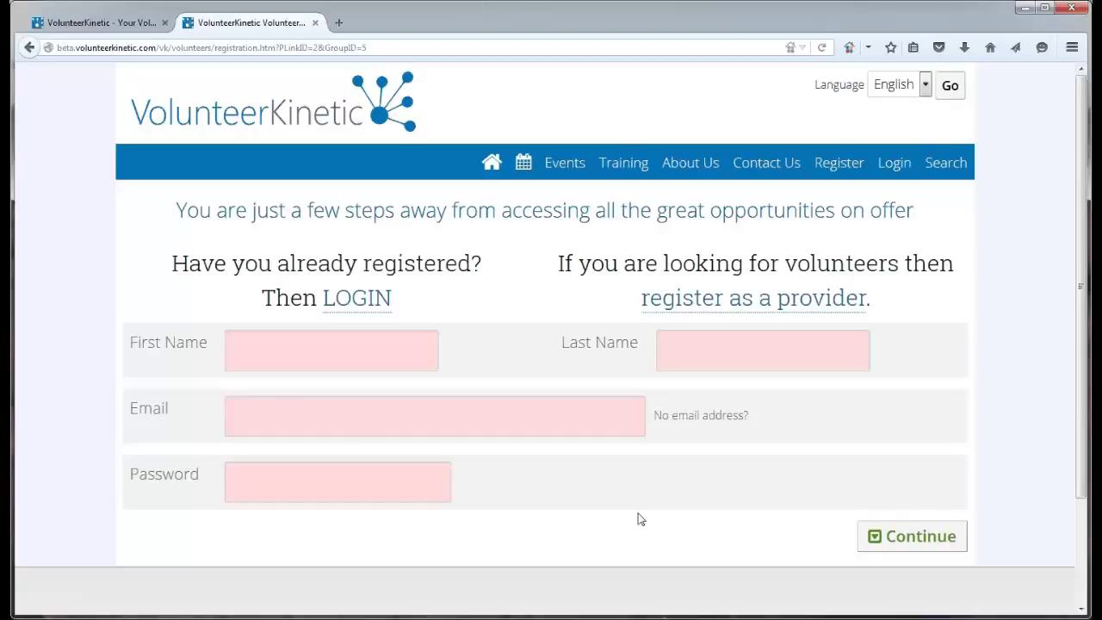
pyautogui.click(336, 360)
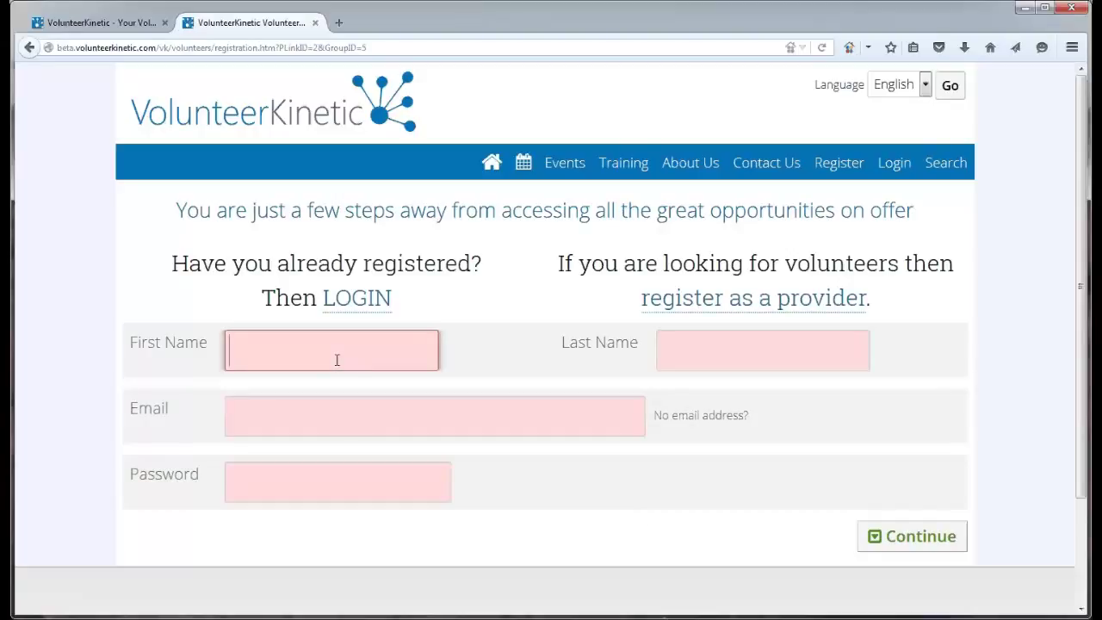
pyautogui.write('Peter')
pyautogui.press('Tab')
pyautogui.write('Piper')
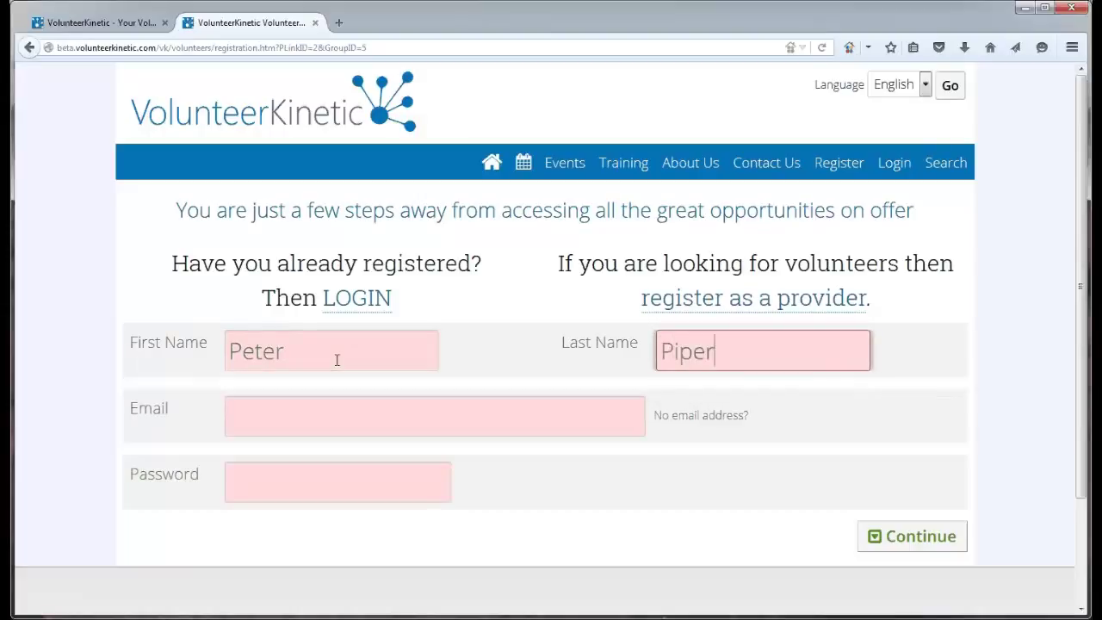
pyautogui.click(266, 407)
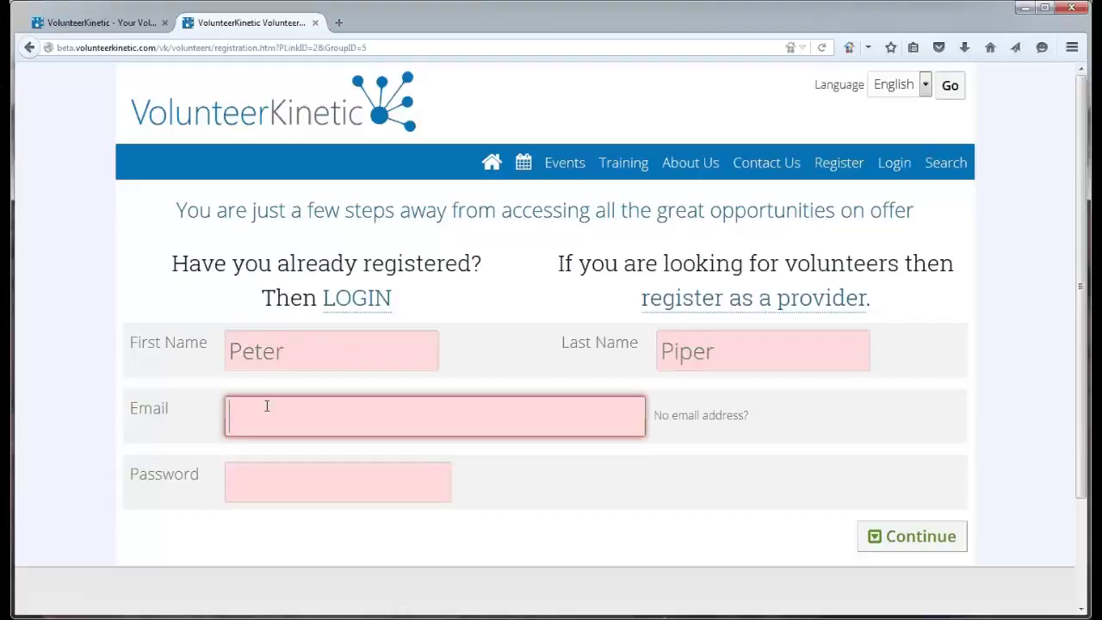
pyautogui.write('peter@email.com')
pyautogui.press('Tab')
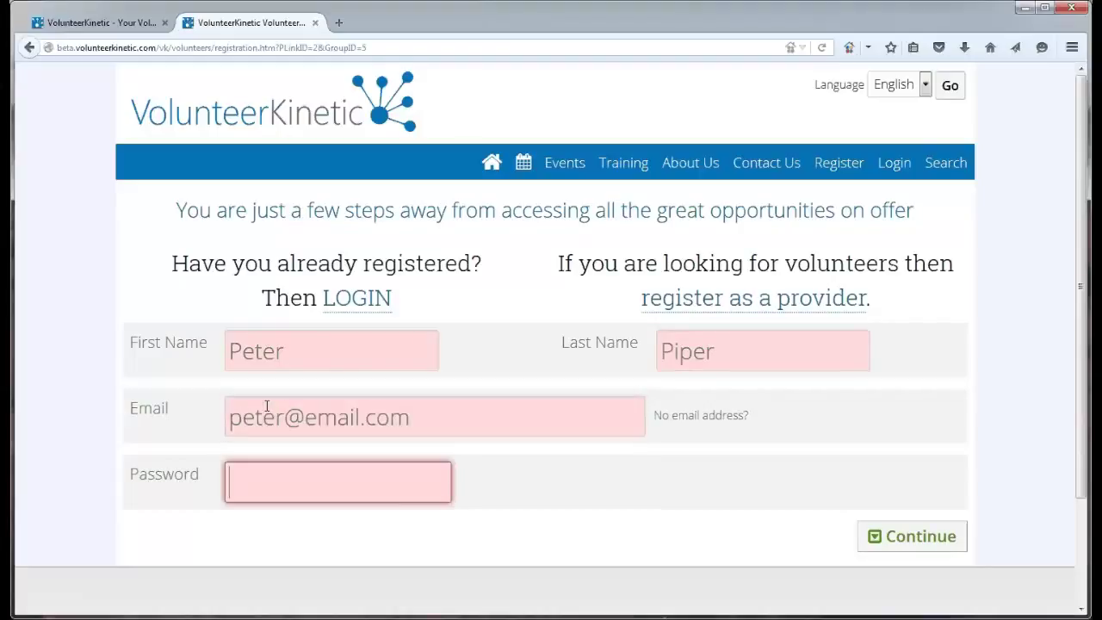
pyautogui.write('*********')
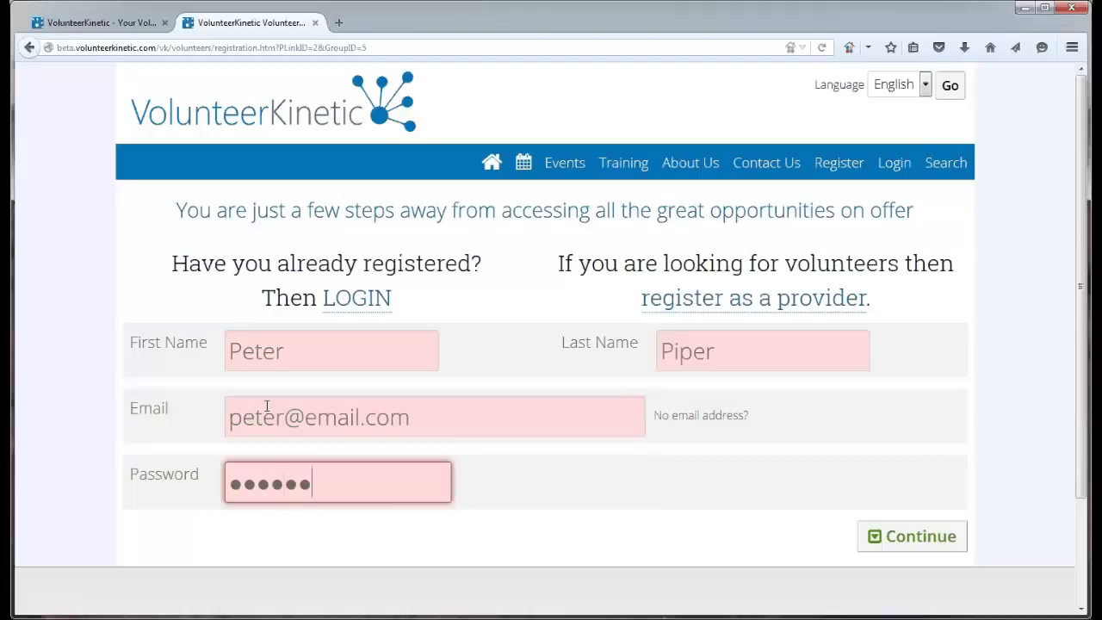
pyautogui.click(930, 547)
# Set the volunteer's birth date to 01/01/1980
pyautogui.scroll(-5, 506, 239)
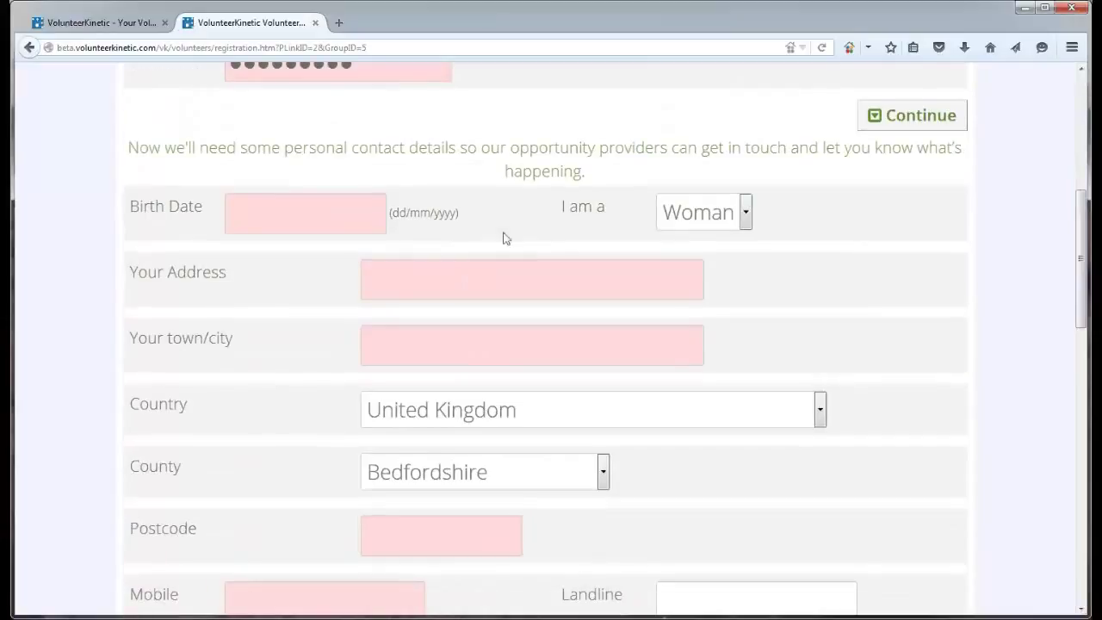
pyautogui.click(334, 217)
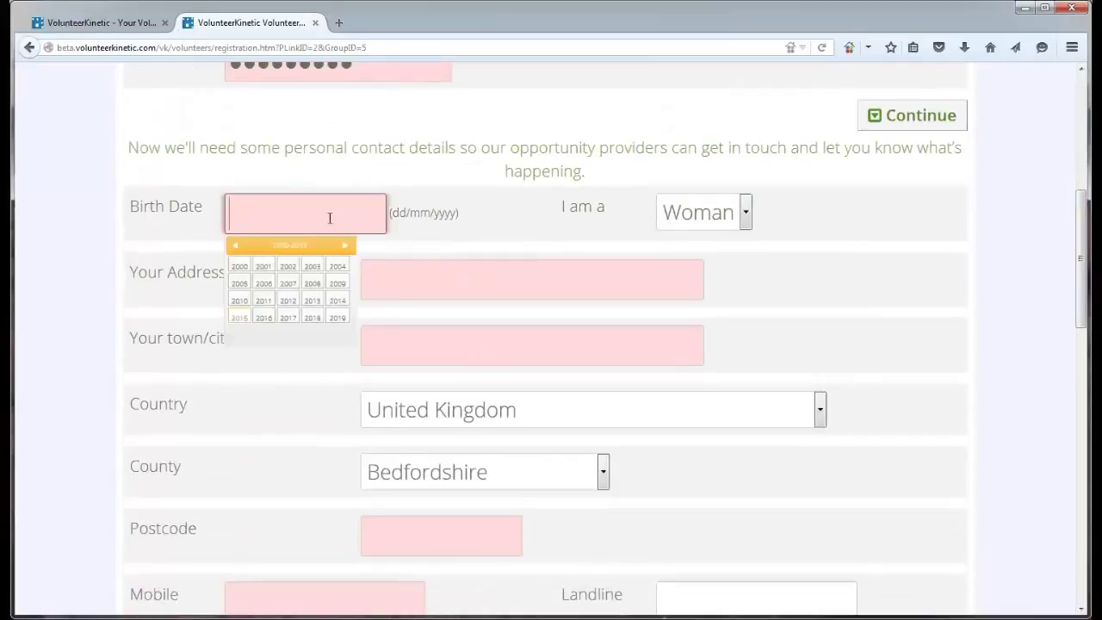
pyautogui.click(235, 248)
pyautogui.click(240, 269)
pyautogui.click(249, 273)
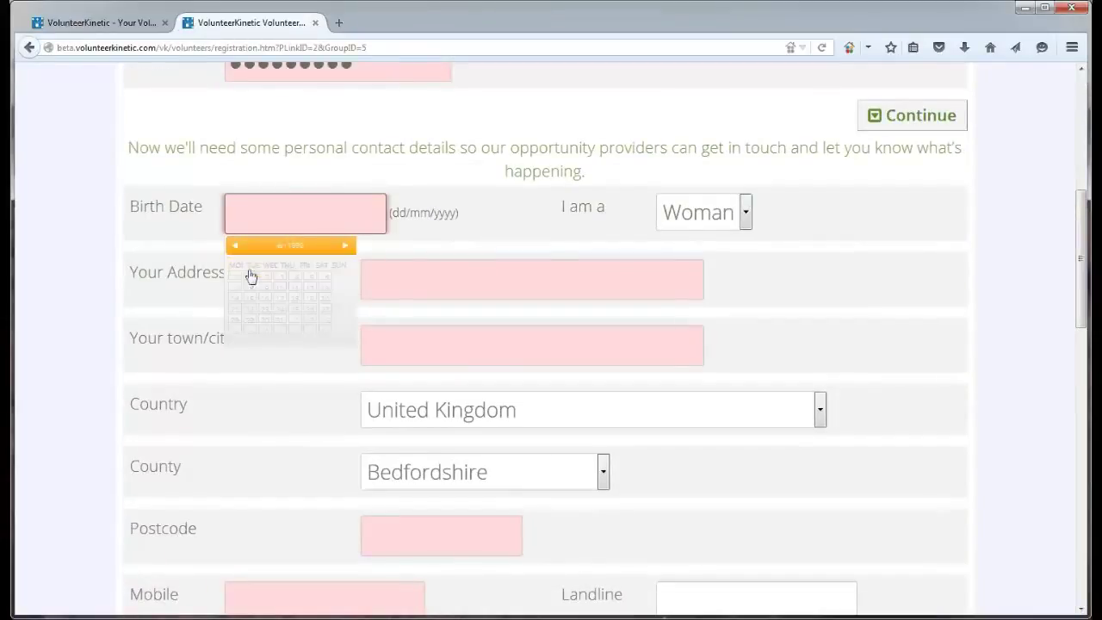
pyautogui.click(249, 284)
# Fill in the street address and town, and pick the postcode from the suggestion
pyautogui.click(402, 289)
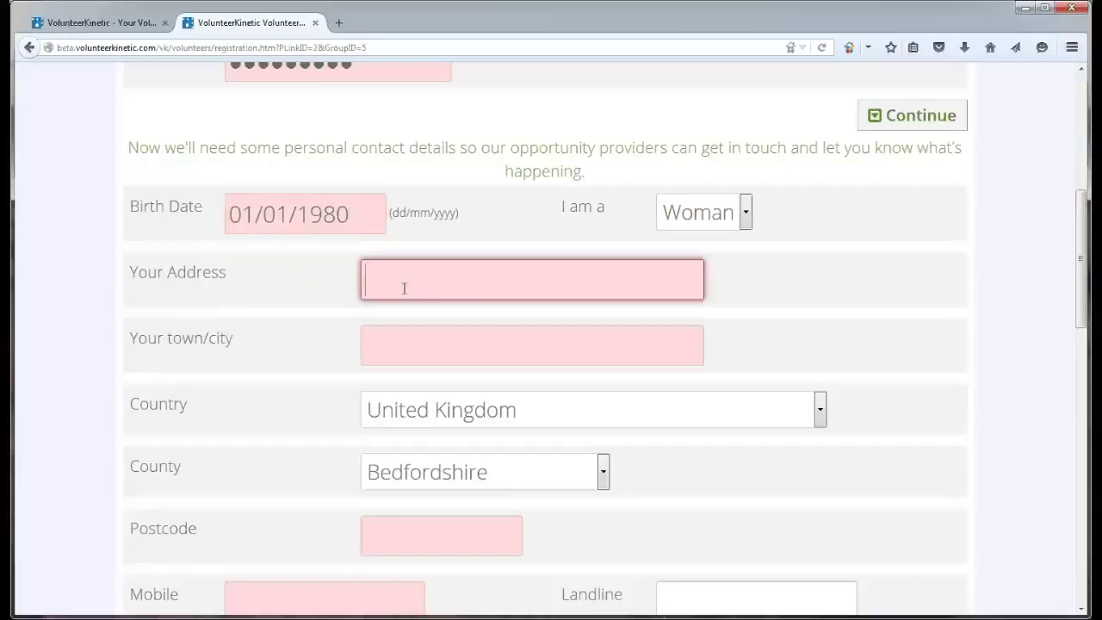
pyautogui.write('1 Road')
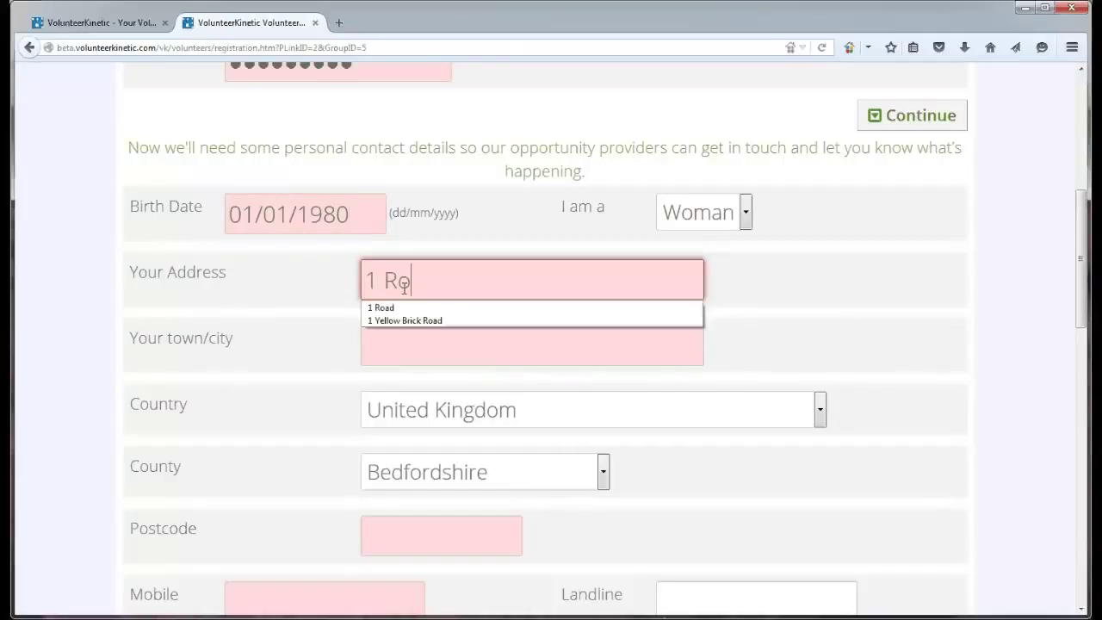
pyautogui.press('Tab')
pyautogui.write('Manchester')
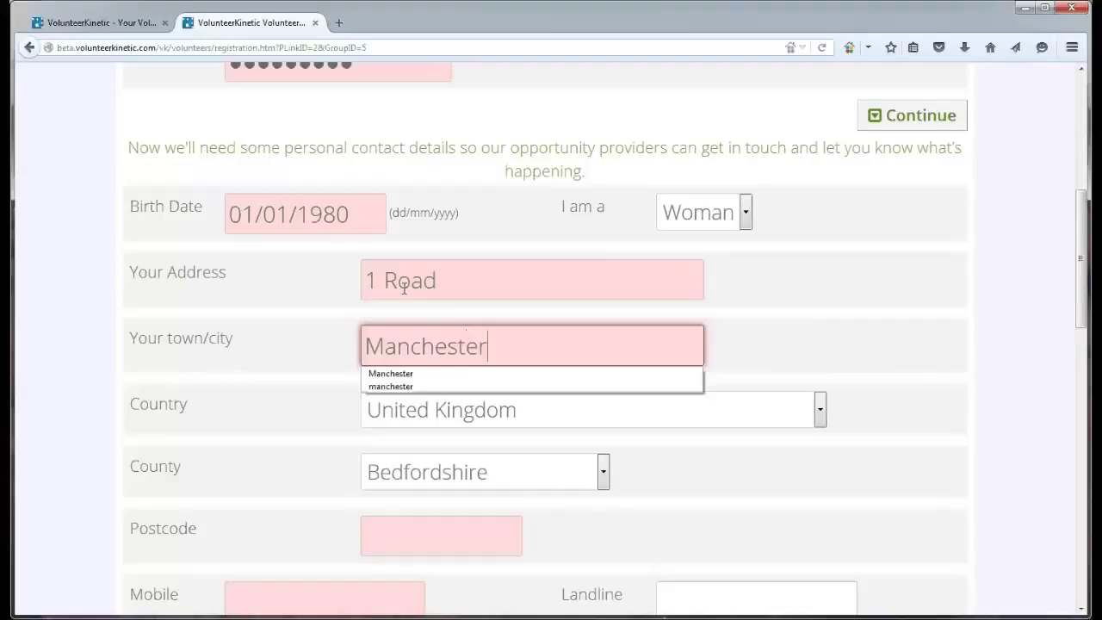
pyautogui.press('Tab')
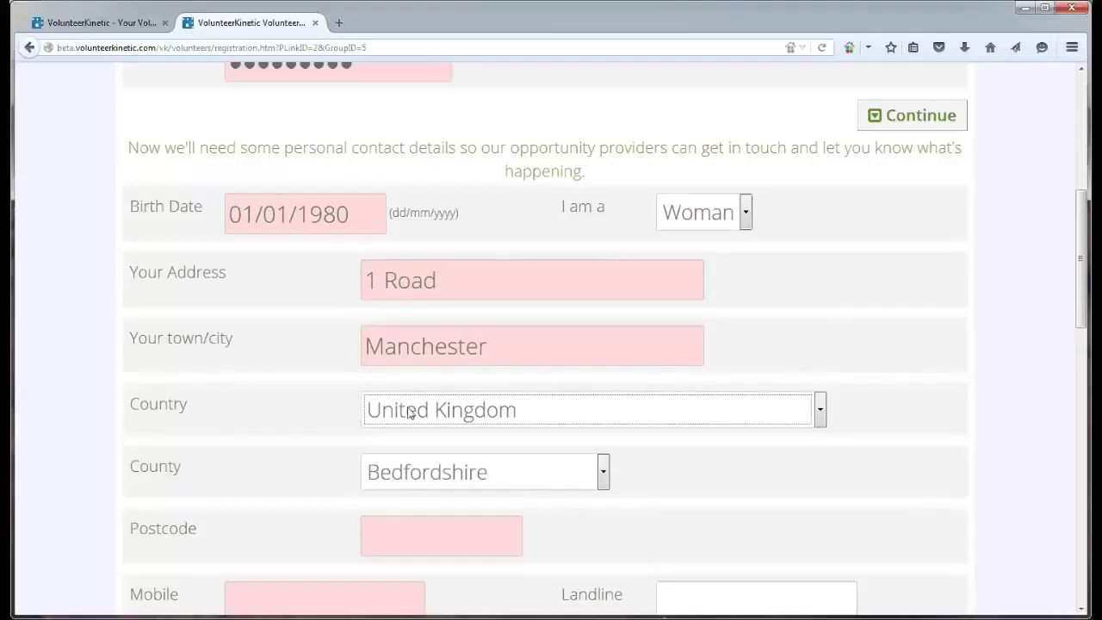
pyautogui.click(416, 526)
pyautogui.write('m')
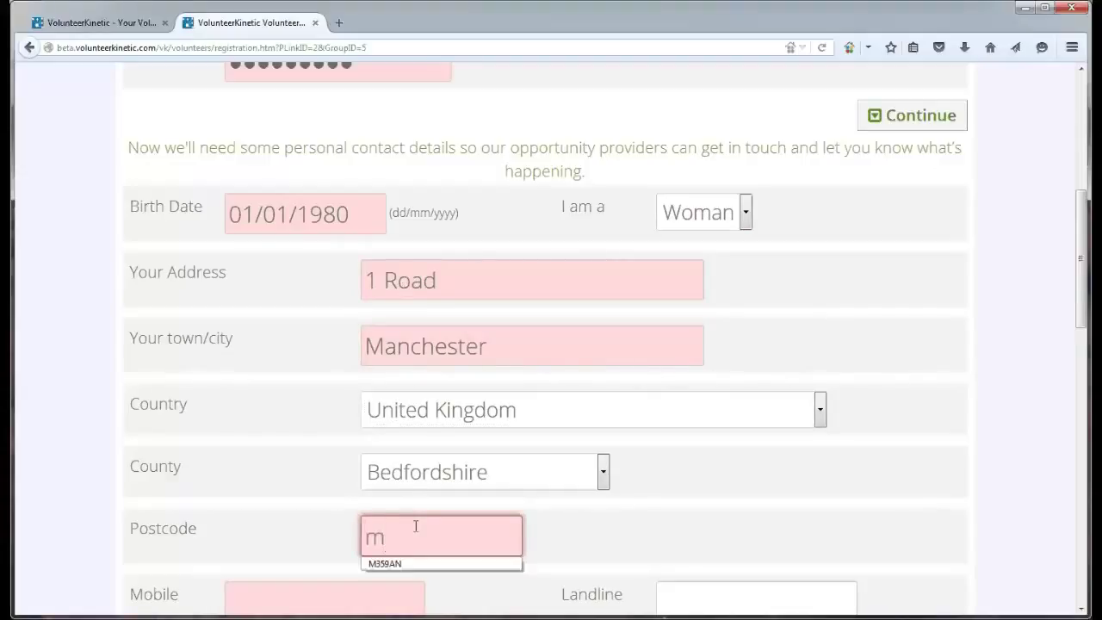
pyautogui.click(394, 564)
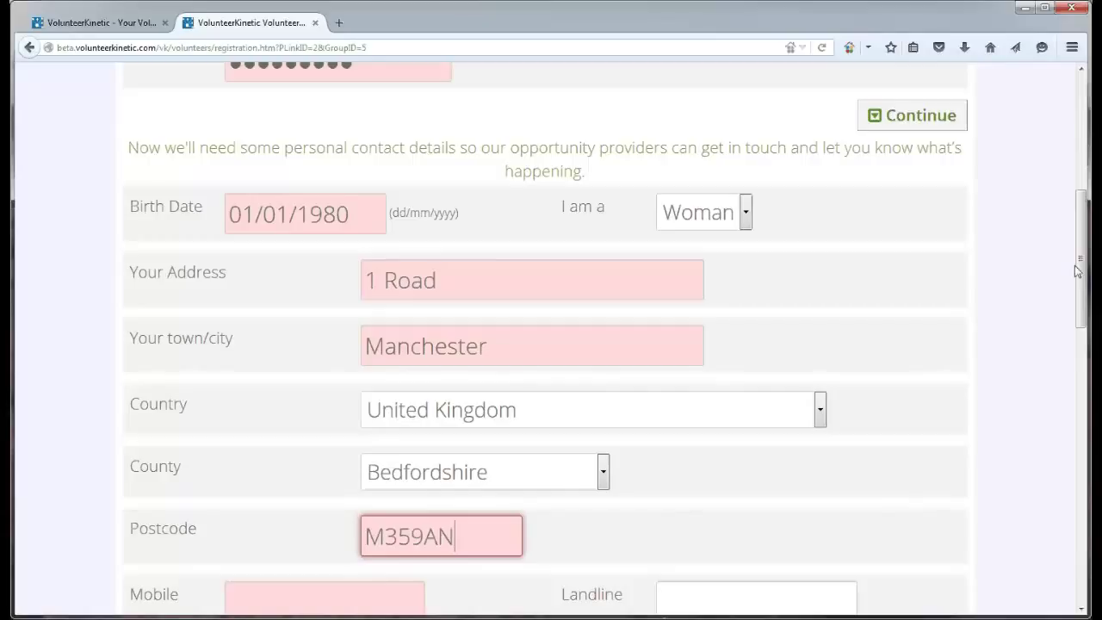
# Enter the mobile number and the emergency contact's name and phone number
pyautogui.moveTo(1079, 271); pyautogui.dragTo(1080, 337)
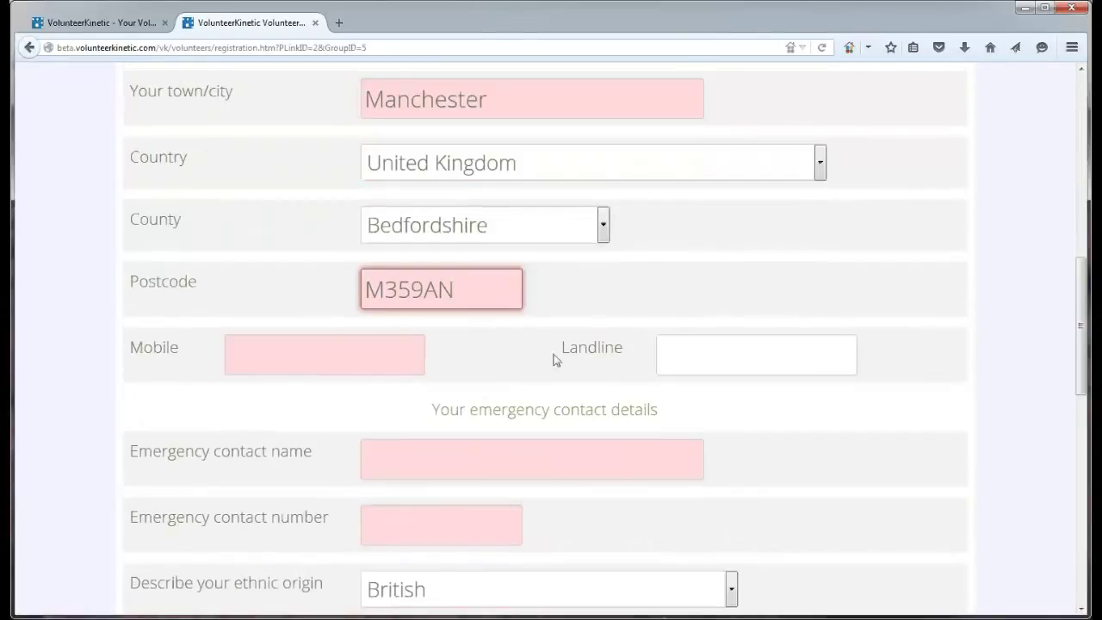
pyautogui.click(406, 346)
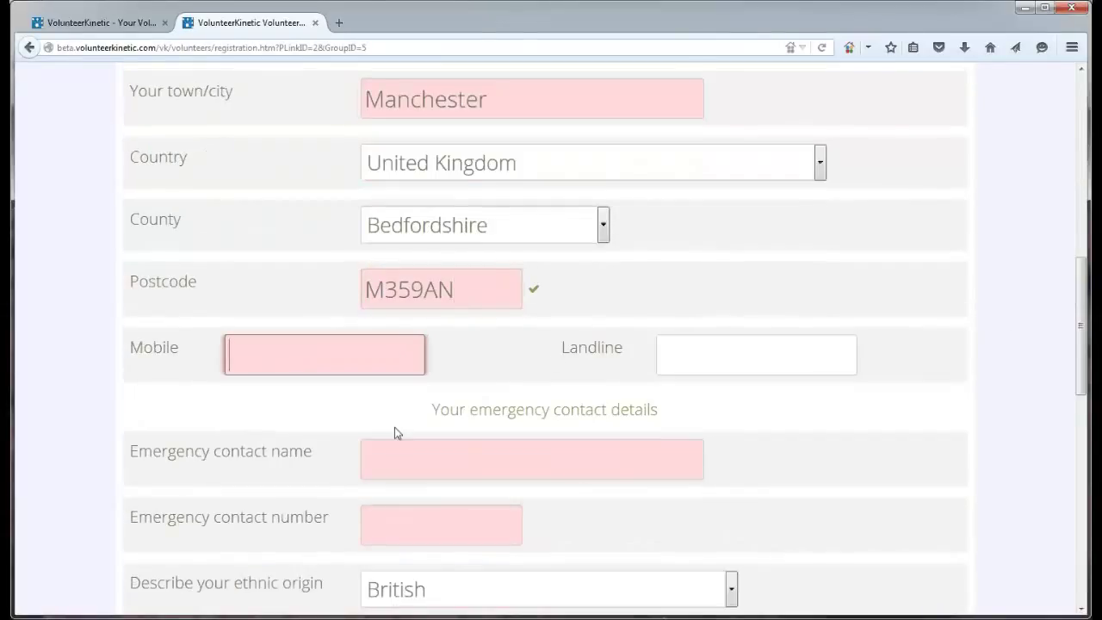
pyautogui.write('0123456789')
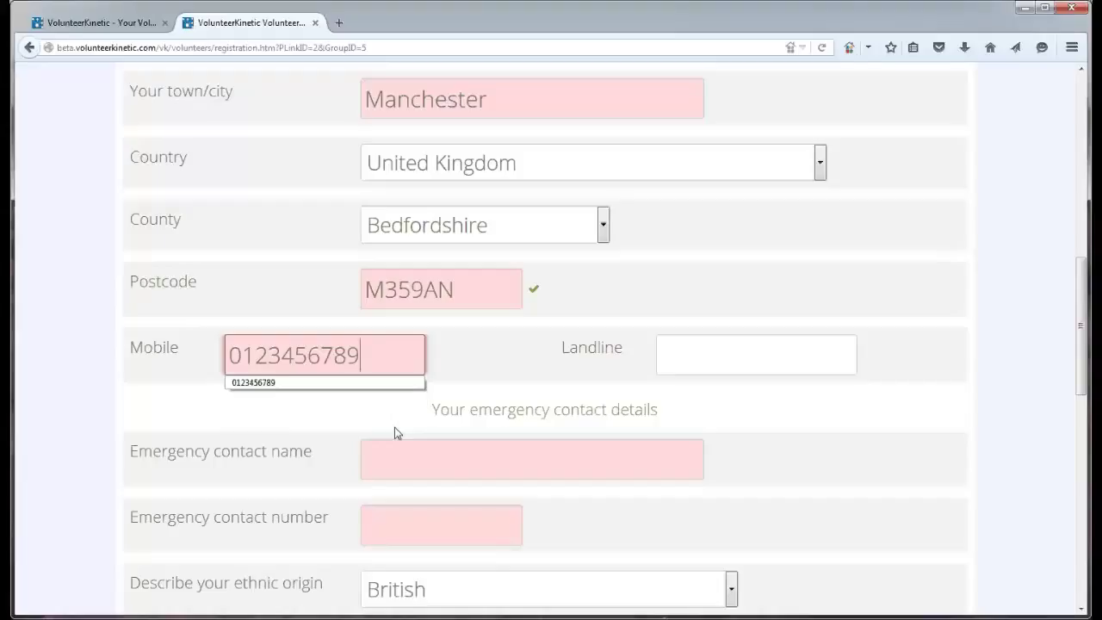
pyautogui.click(443, 464)
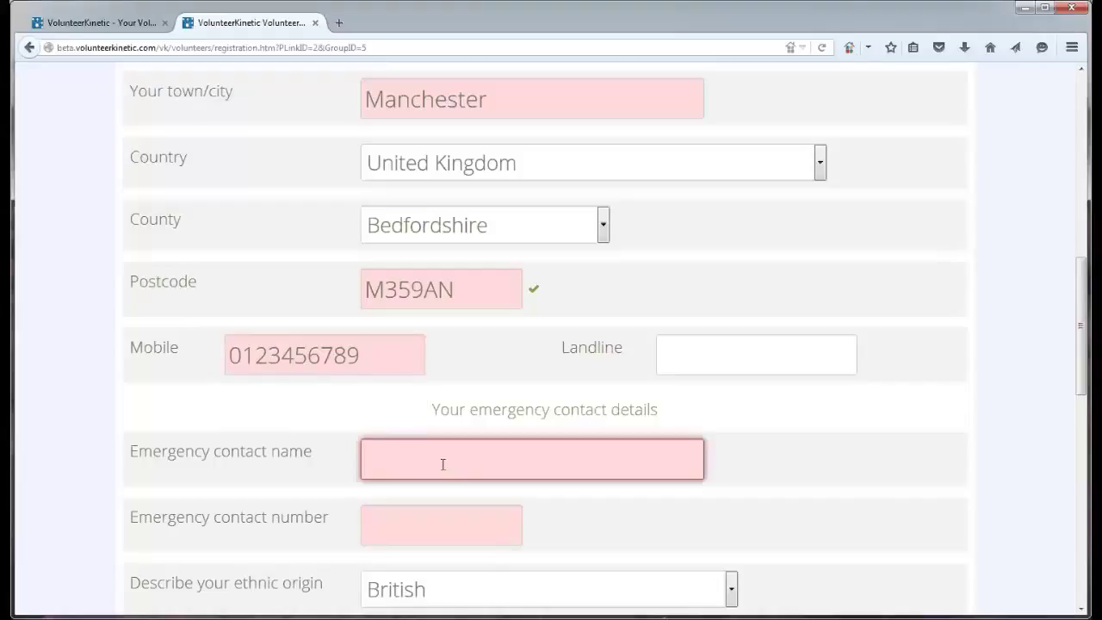
pyautogui.write('bill')
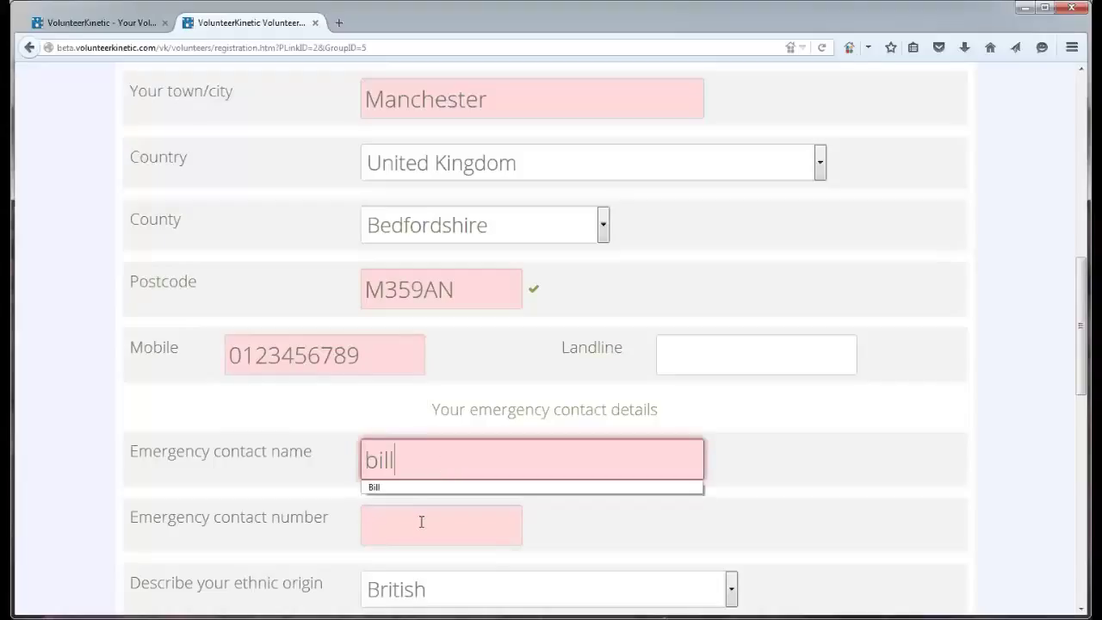
pyautogui.click(421, 521)
pyautogui.write('023456789')
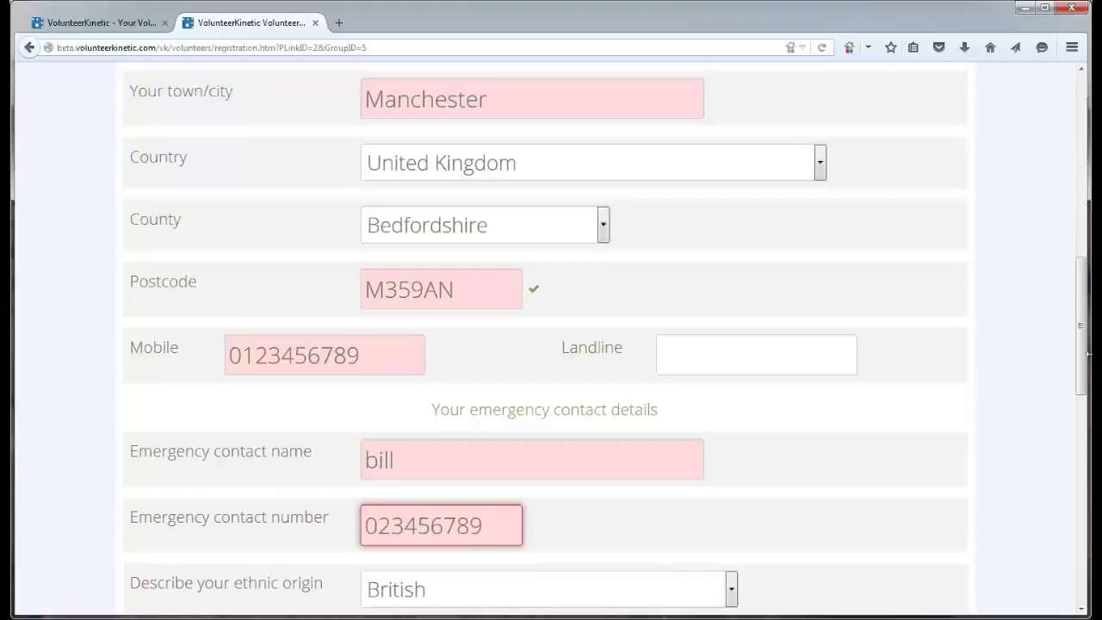
pyautogui.moveTo(1081, 379); pyautogui.dragTo(1086, 551)
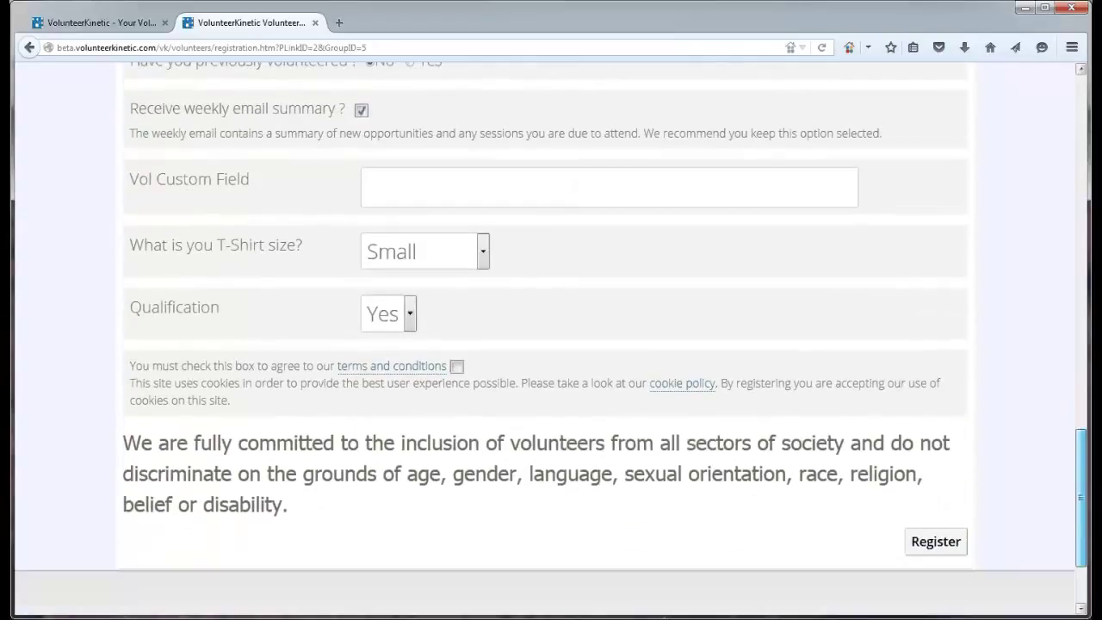
# Accept the terms, complete registration, skip to the dashboard, then return to the provider's home page
pyautogui.click(456, 367)
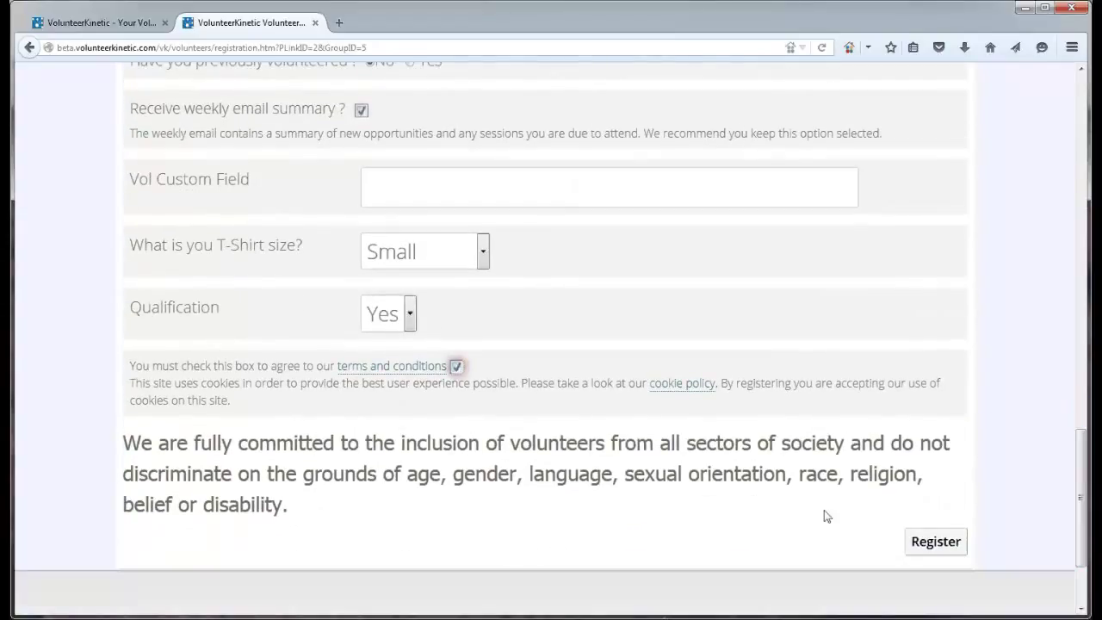
pyautogui.click(935, 542)
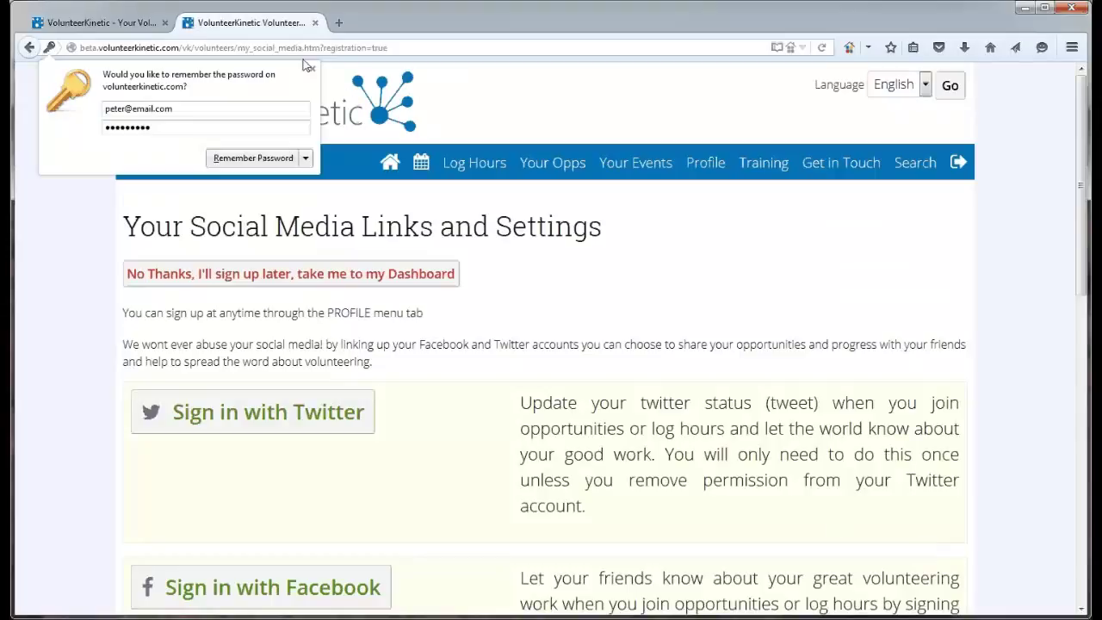
pyautogui.click(313, 71)
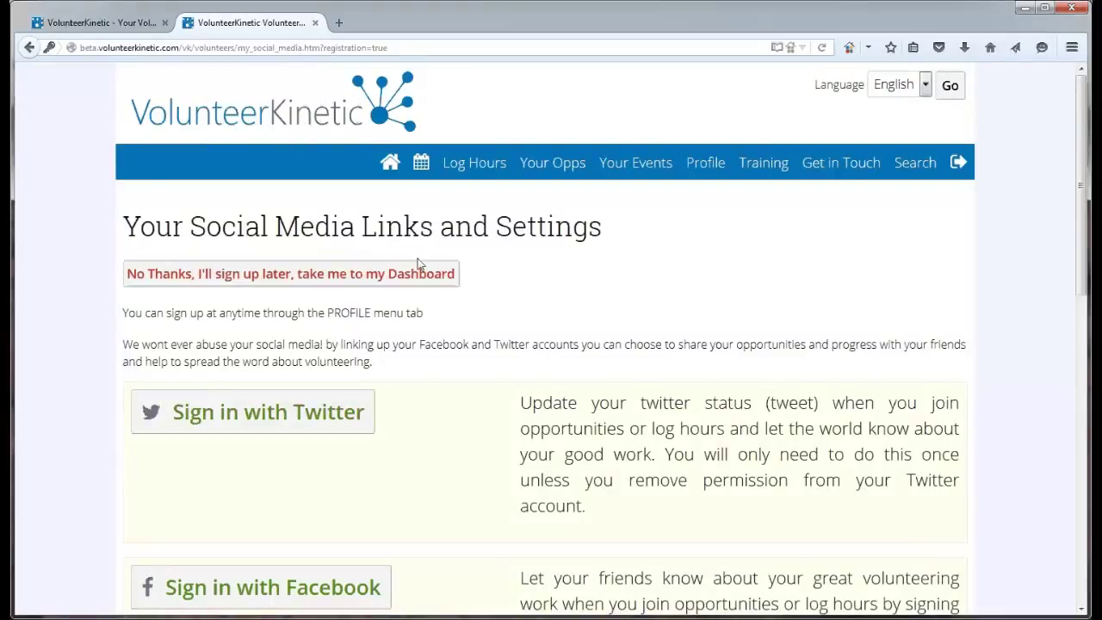
pyautogui.click(410, 285)
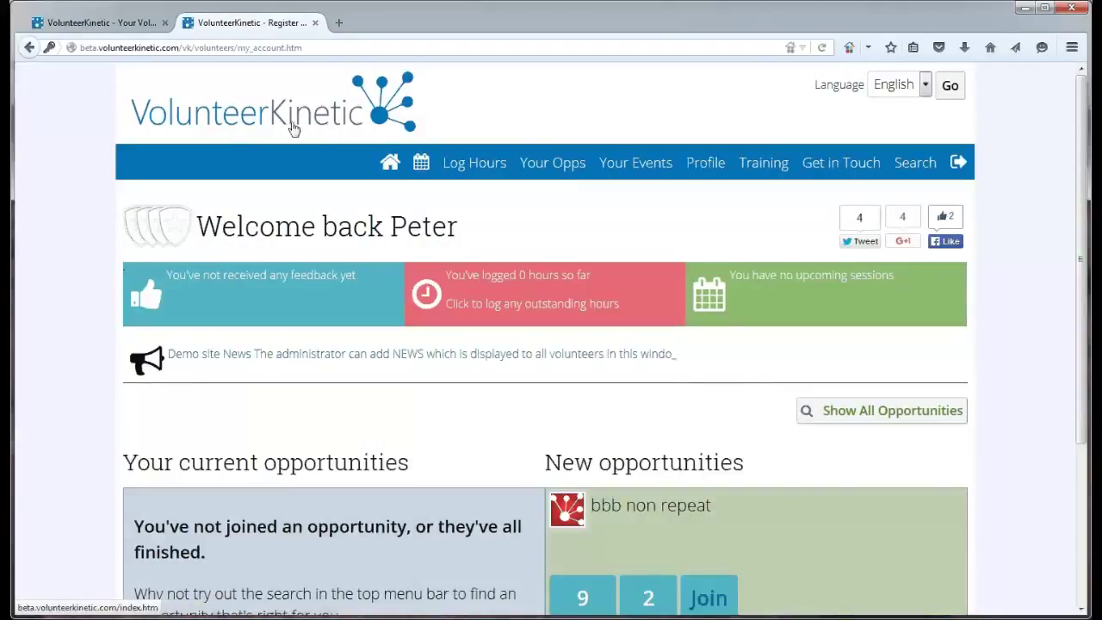
pyautogui.click(129, 29)
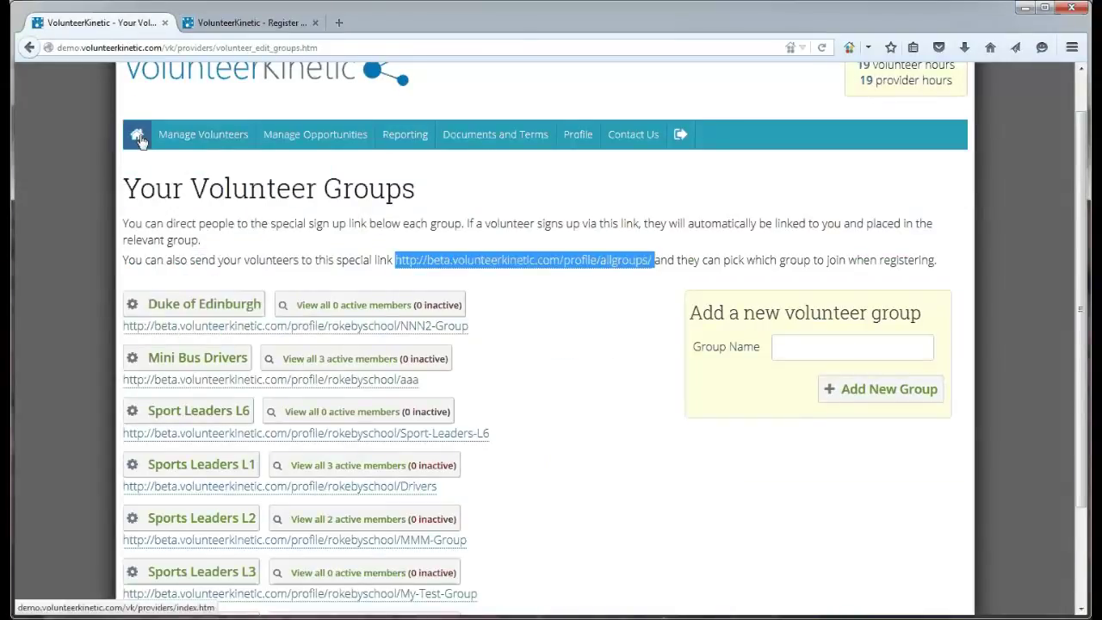
pyautogui.click(138, 138)
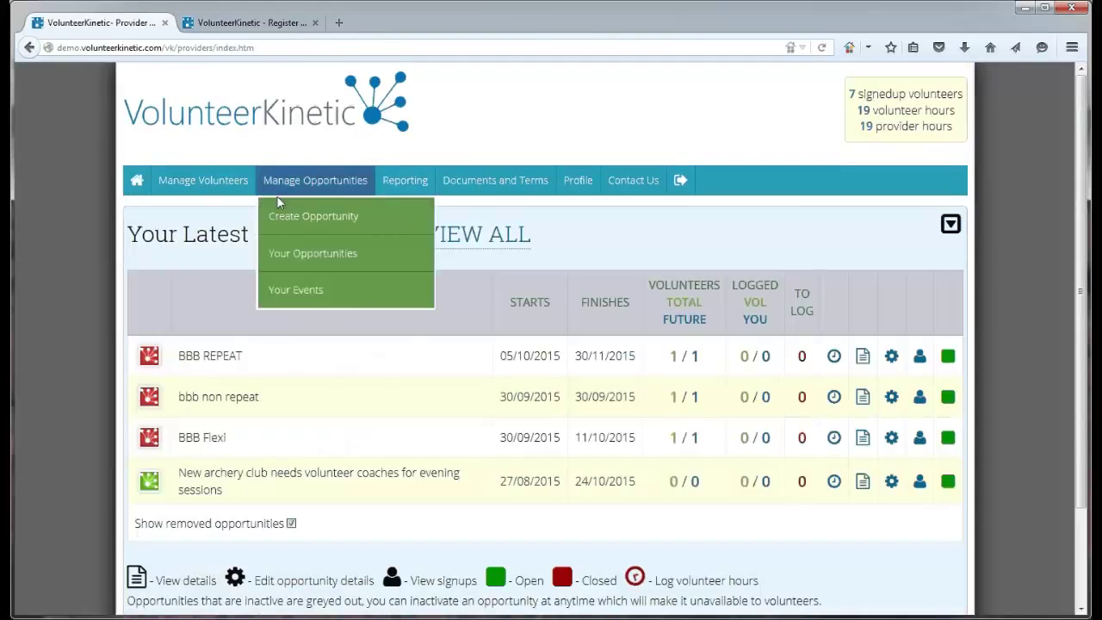
# Search Your Volunteers with the Volunteer Group filter set to Sports Leaders L2
pyautogui.moveTo(212, 200)
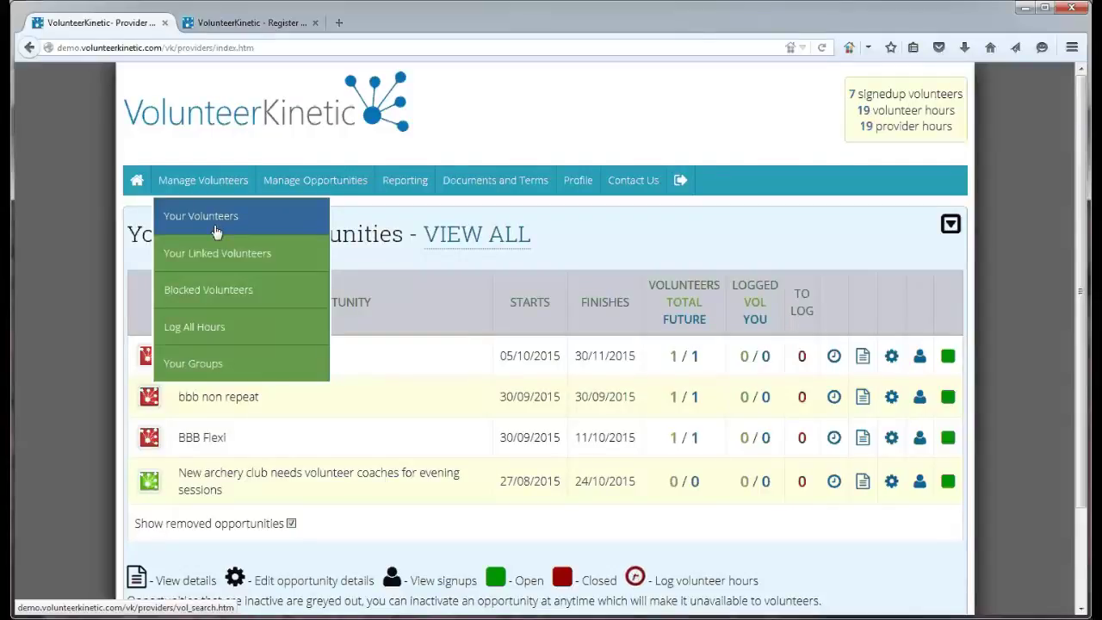
pyautogui.click(215, 231)
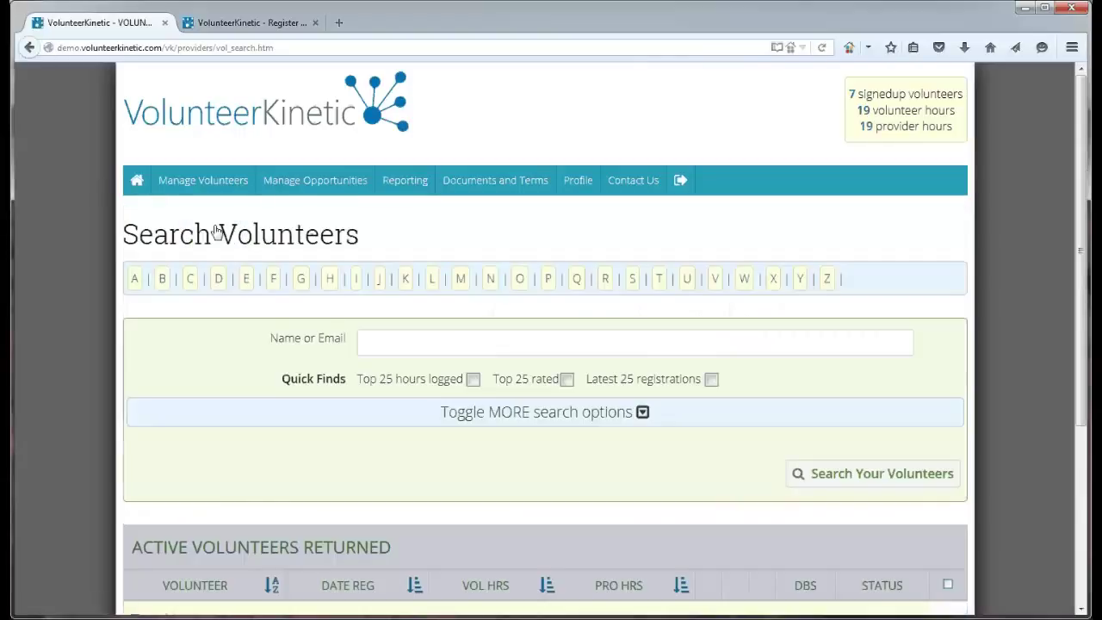
pyautogui.click(598, 414)
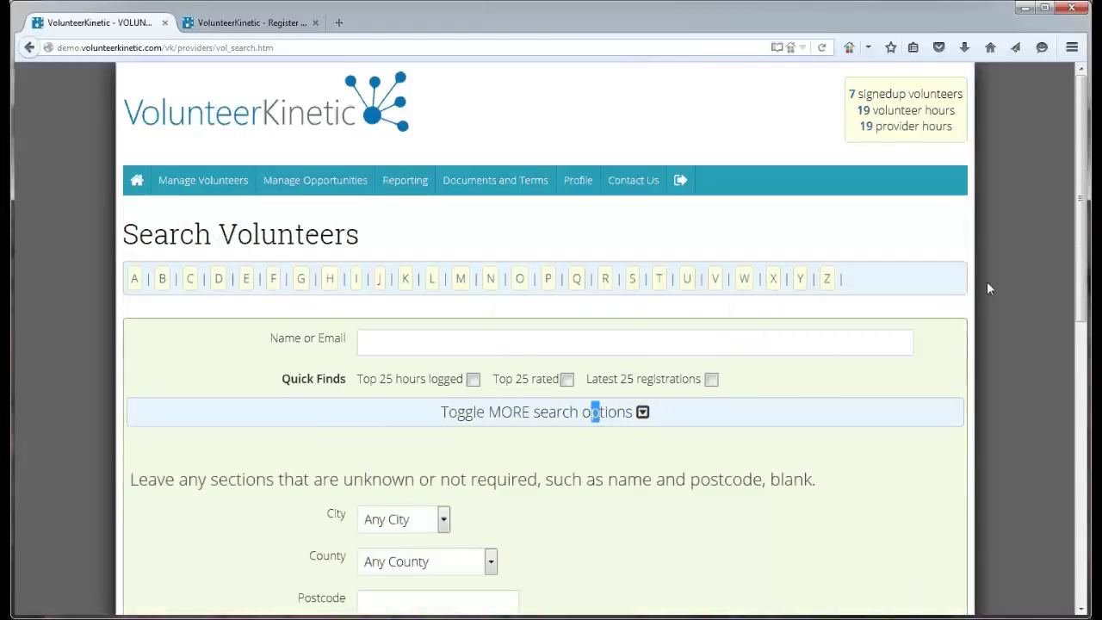
pyautogui.scroll(-5, 662, 391)
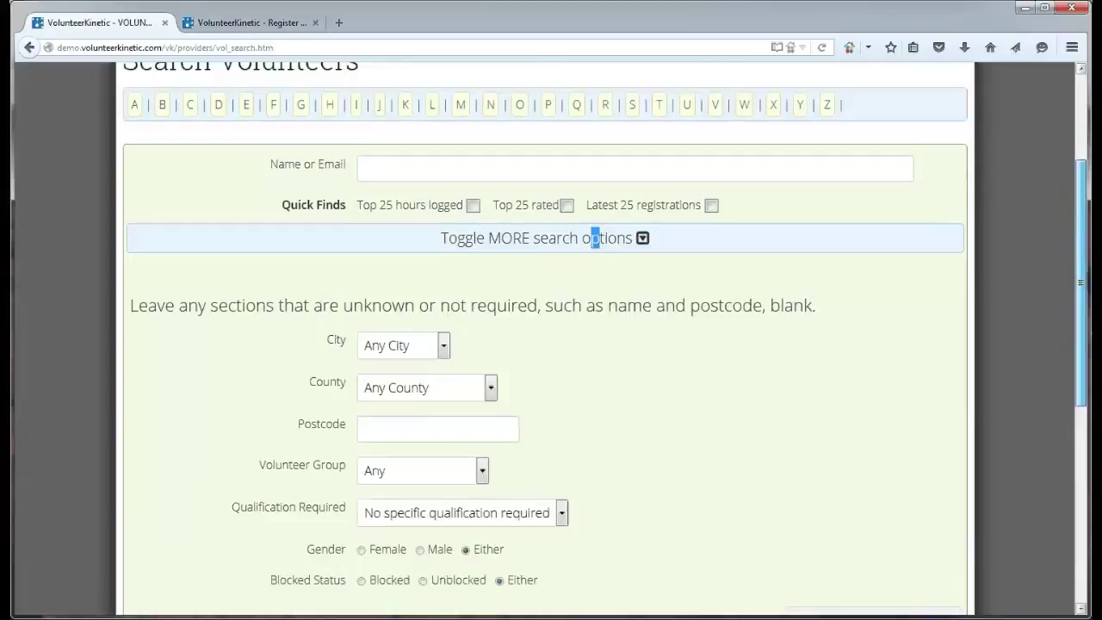
pyautogui.click(470, 426)
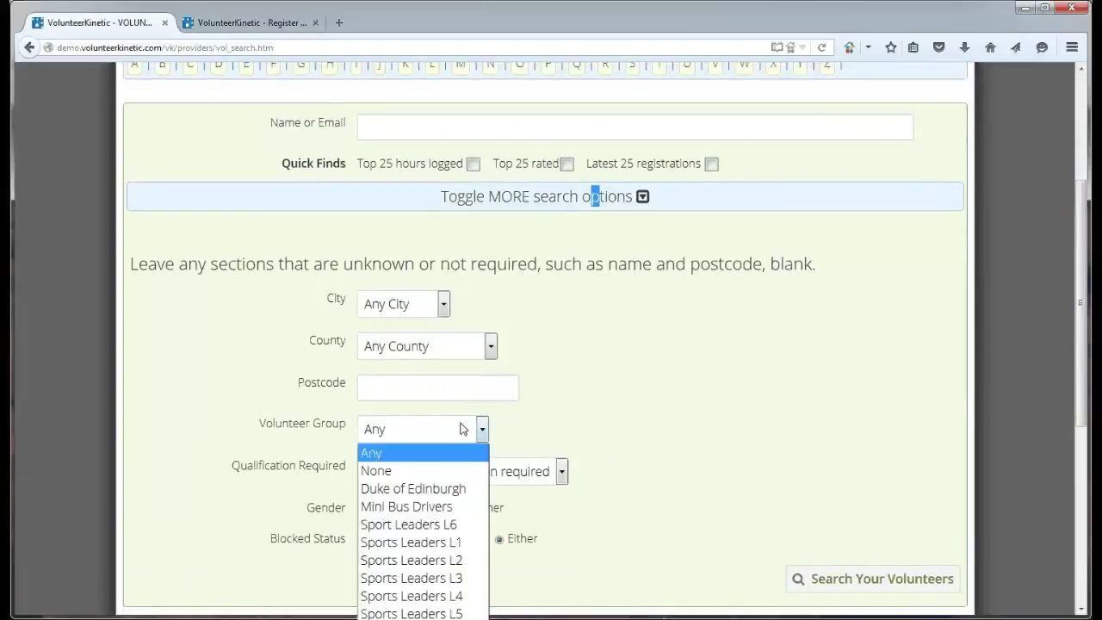
pyautogui.click(423, 560)
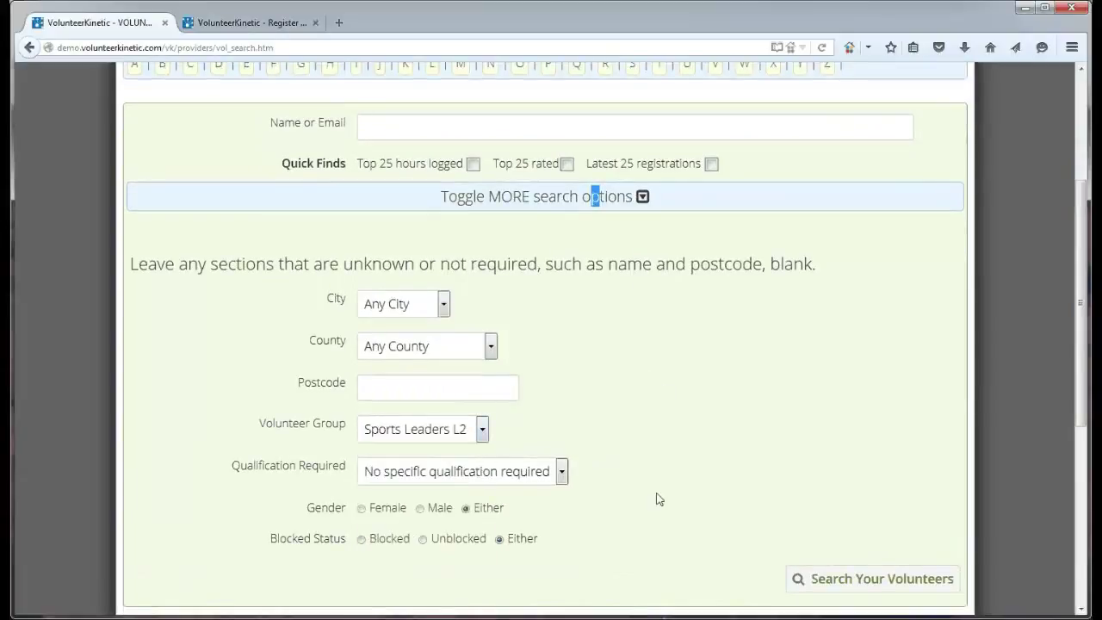
pyautogui.click(819, 585)
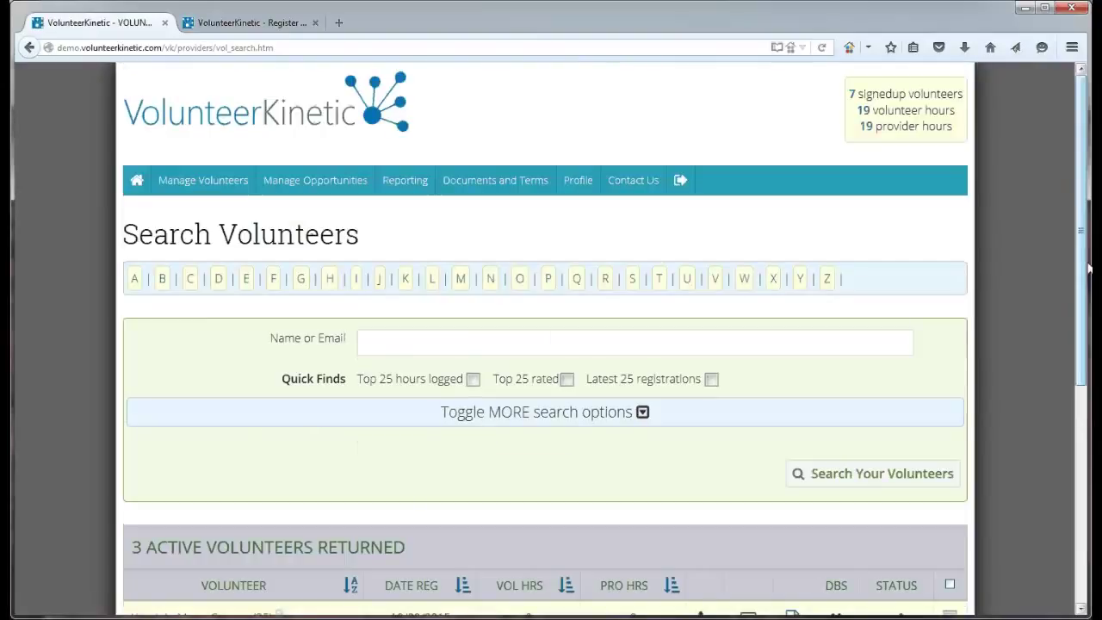
pyautogui.scroll(-3, 1087, 269)
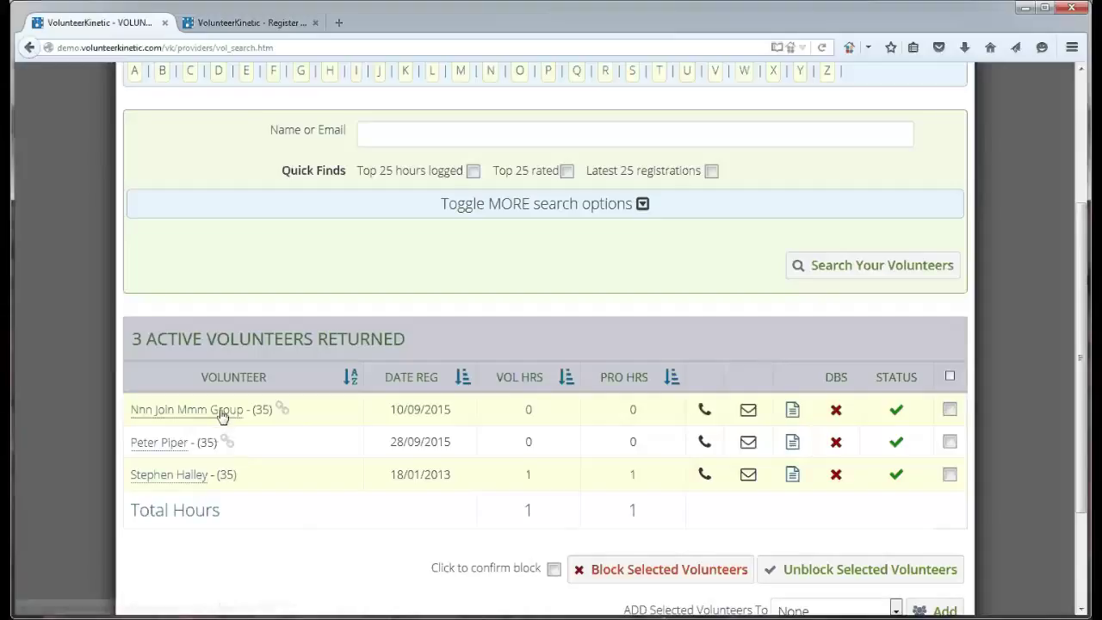
pyautogui.moveTo(229, 441)
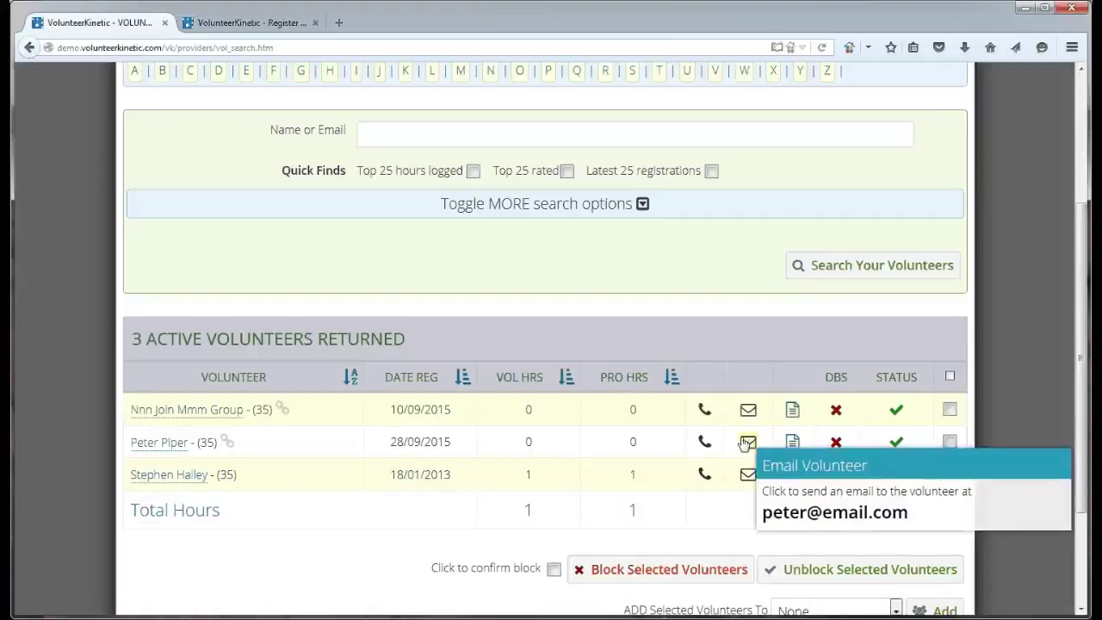
pyautogui.moveTo(704, 442)
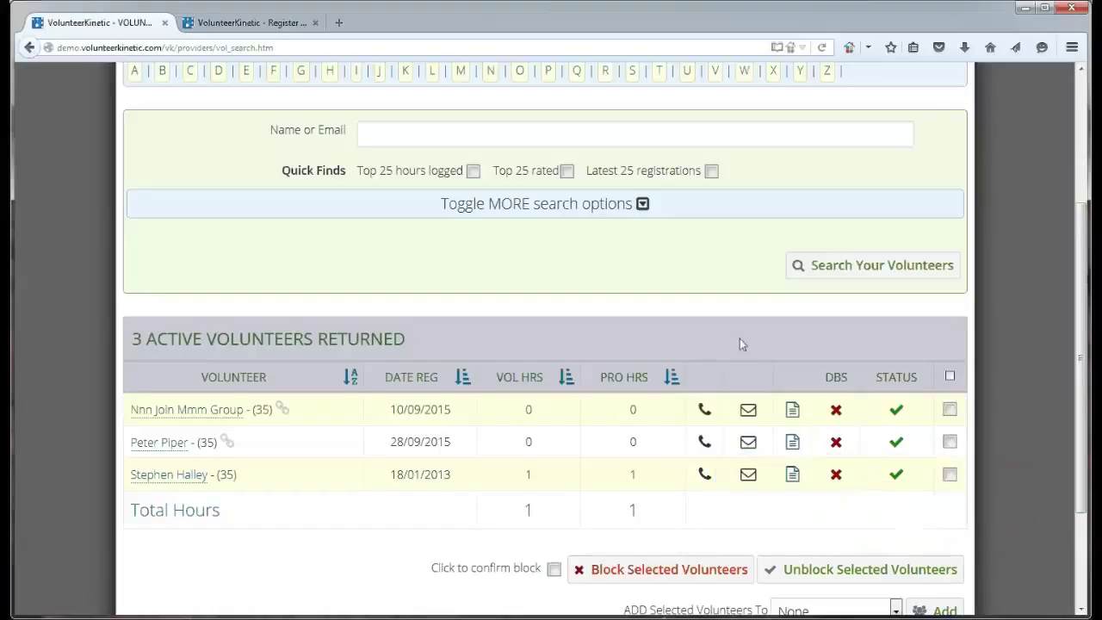
# Tick the second volunteer and choose Sports Leaders L2 as the group to remove them from
pyautogui.click(950, 410)
pyautogui.click(950, 410)
pyautogui.click(950, 442)
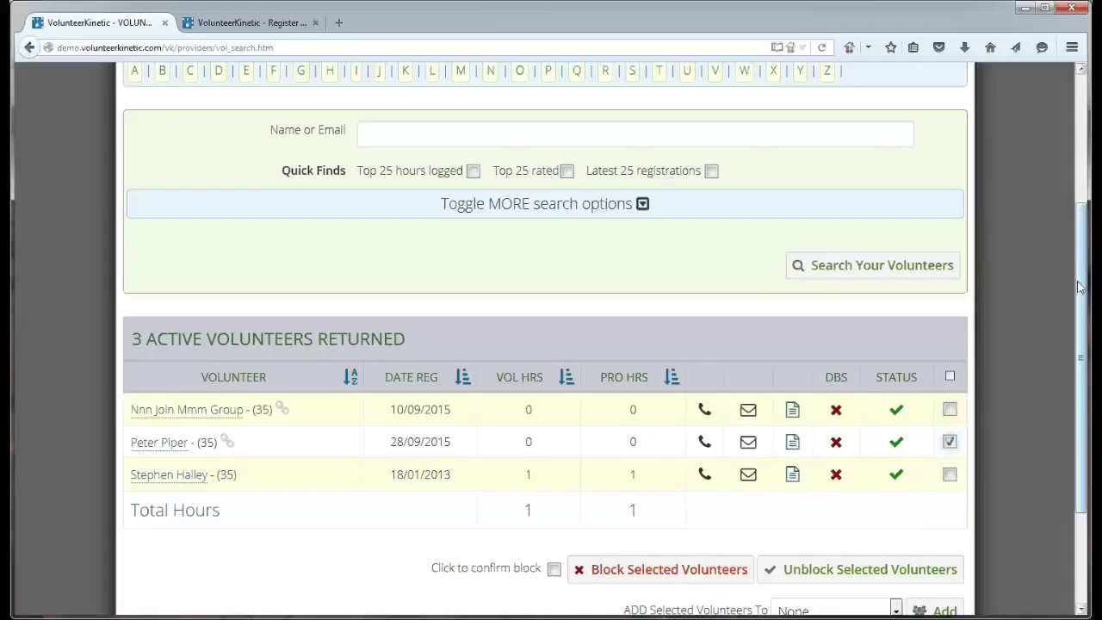
pyautogui.moveTo(1080, 286); pyautogui.dragTo(1090, 397)
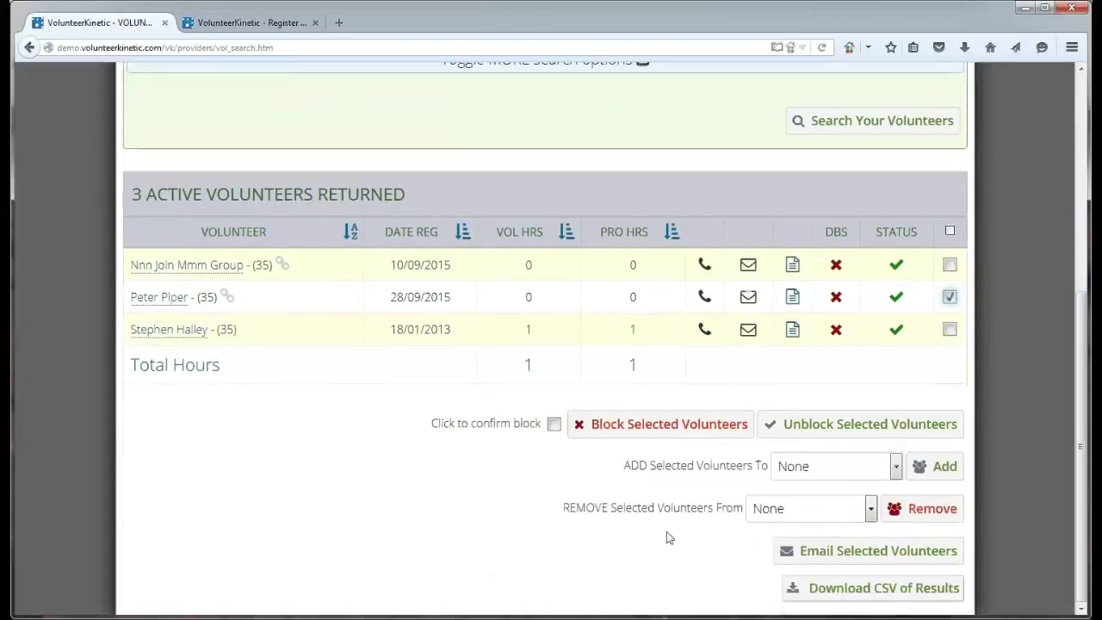
pyautogui.click(806, 512)
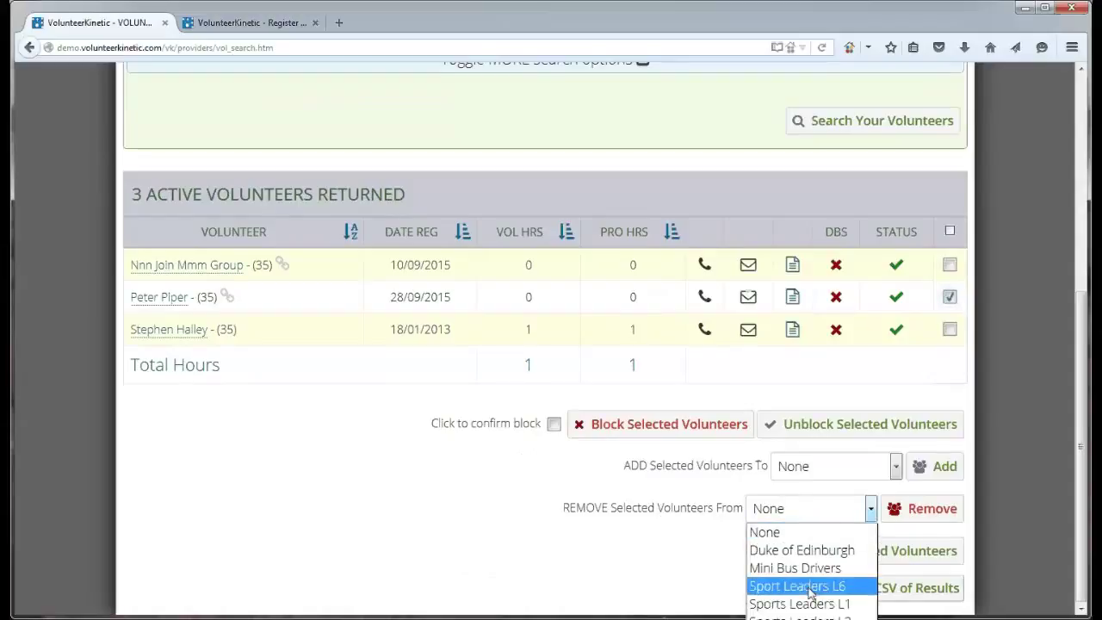
pyautogui.click(801, 616)
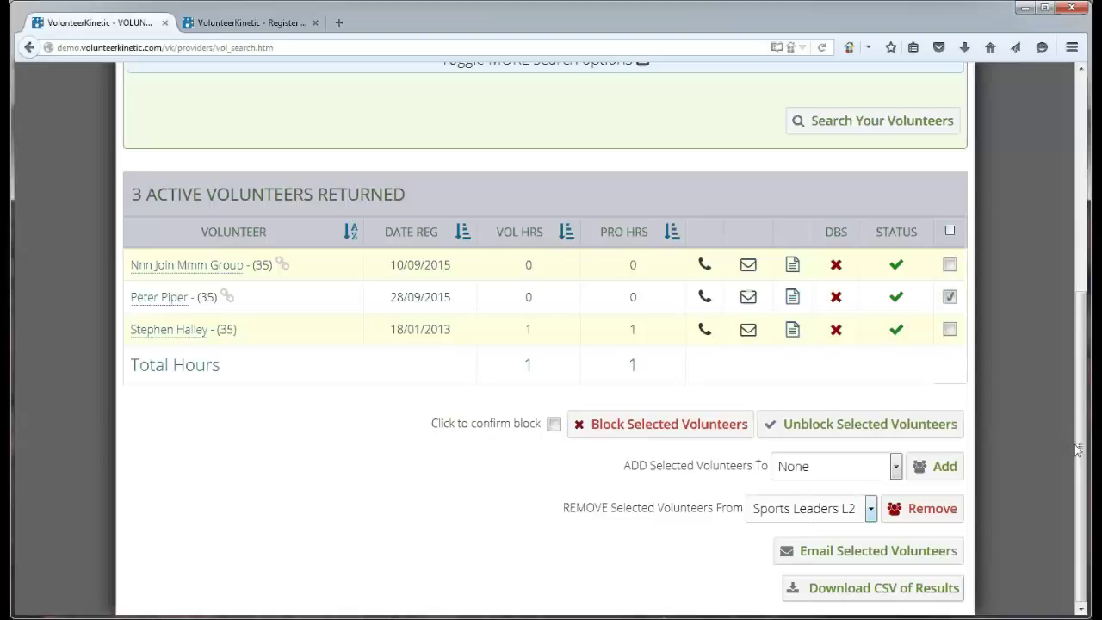
pyautogui.scroll(1, 1079, 448)
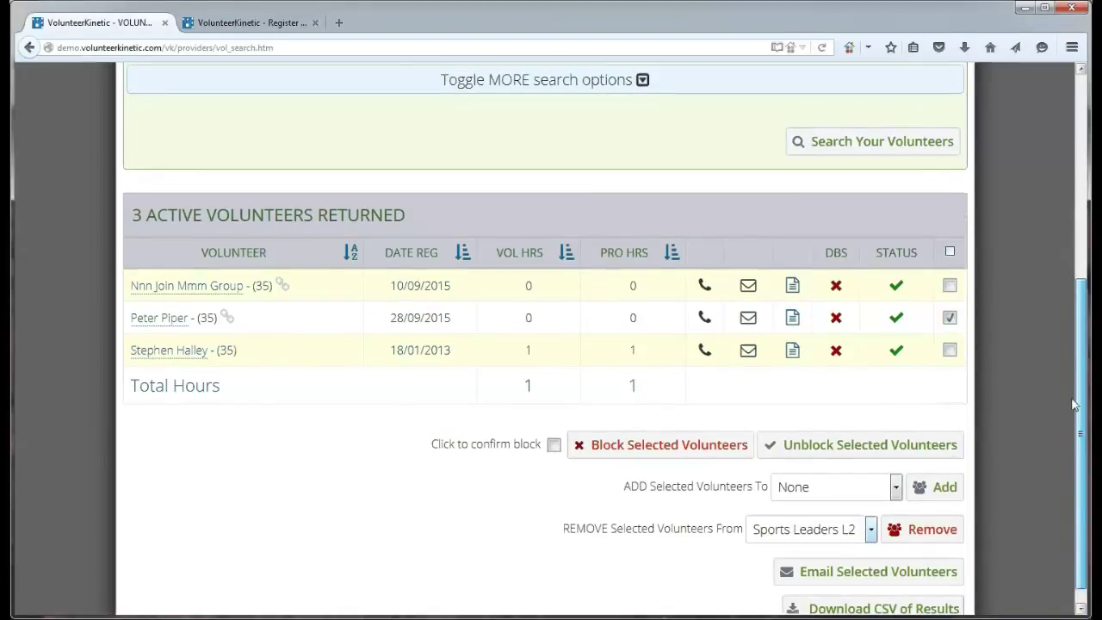
pyautogui.scroll(5, 1075, 404)
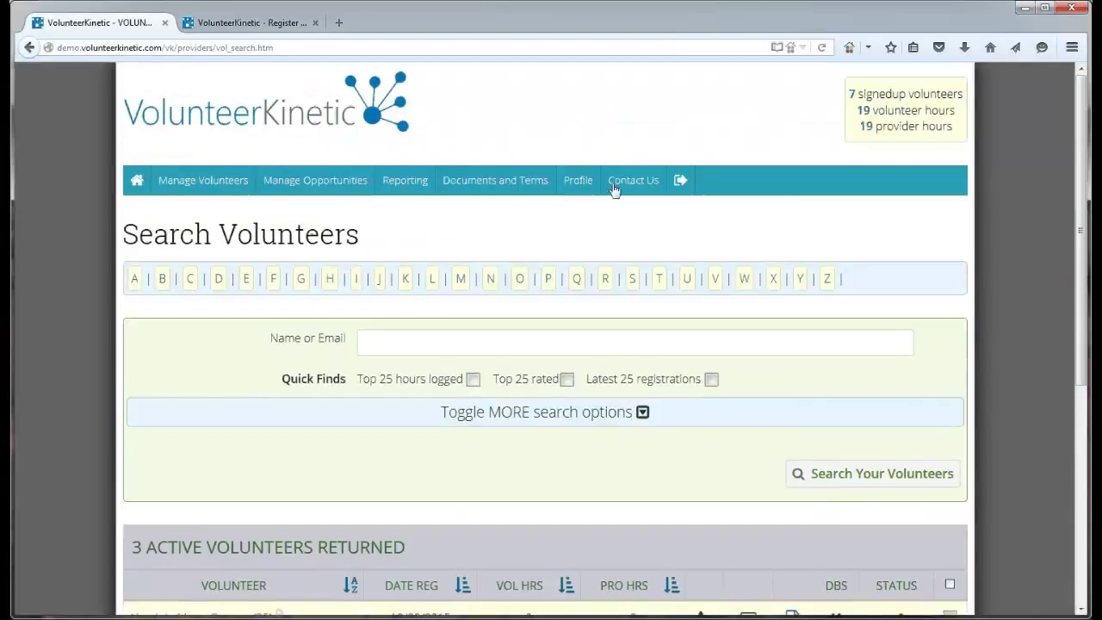
# Open the Sport-Leaders-L6 sign-up link in a new tab and highlight its group value in the URL
pyautogui.moveTo(191, 187)
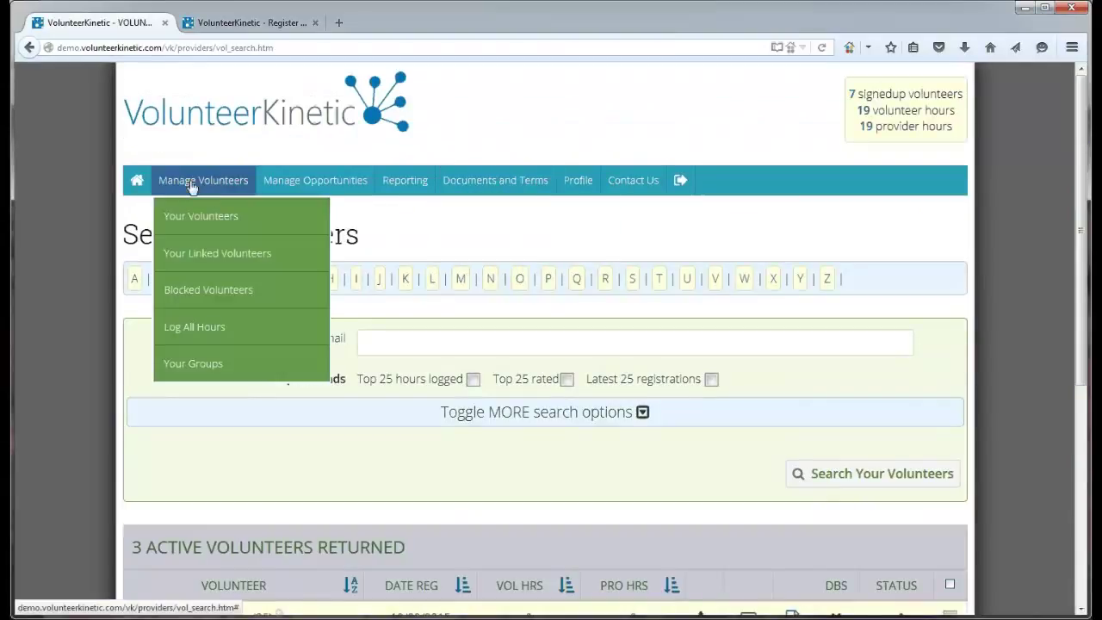
pyautogui.click(229, 366)
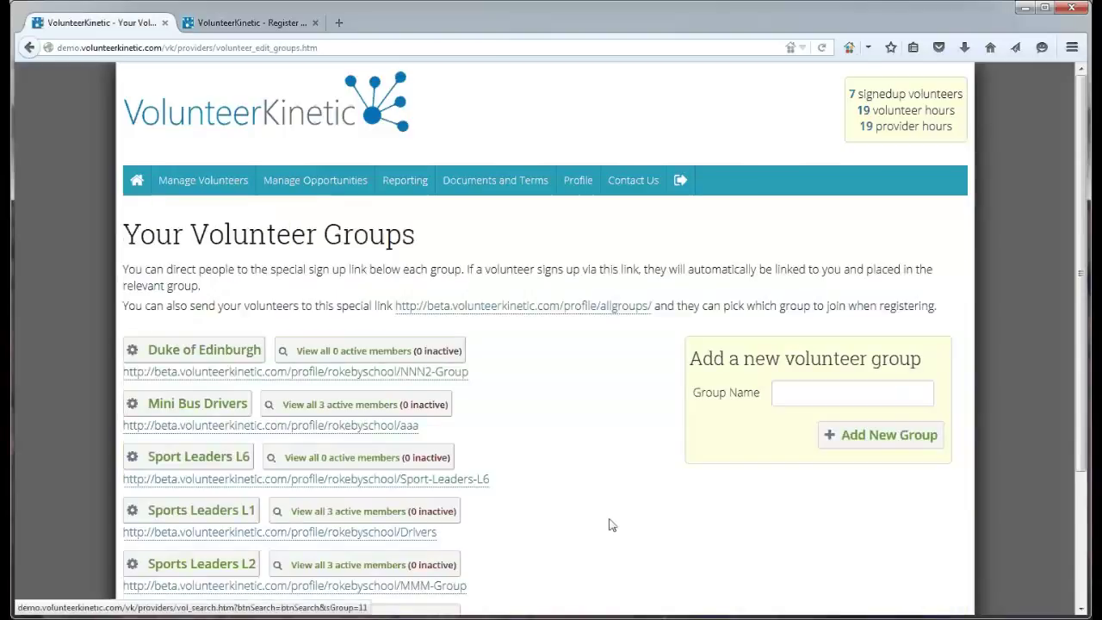
pyautogui.moveTo(502, 483); pyautogui.dragTo(129, 485)
pyautogui.click(192, 482)
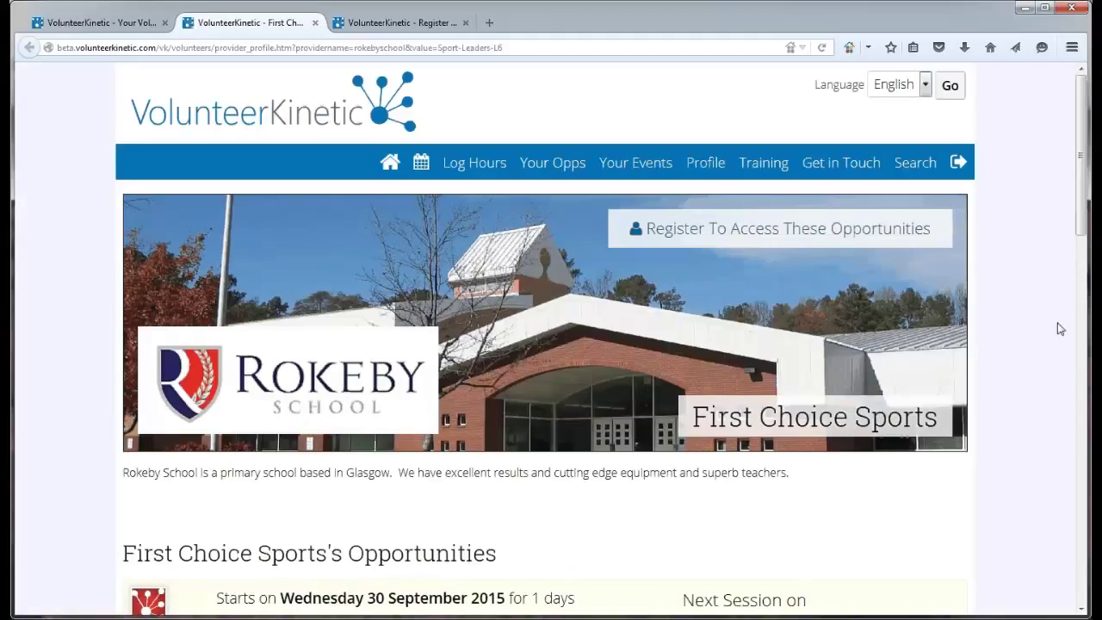
pyautogui.moveTo(1082, 225)
pyautogui.mouseDown()
pyautogui.moveTo(1084, 335)
pyautogui.moveTo(1087, 231)
pyautogui.mouseUp()
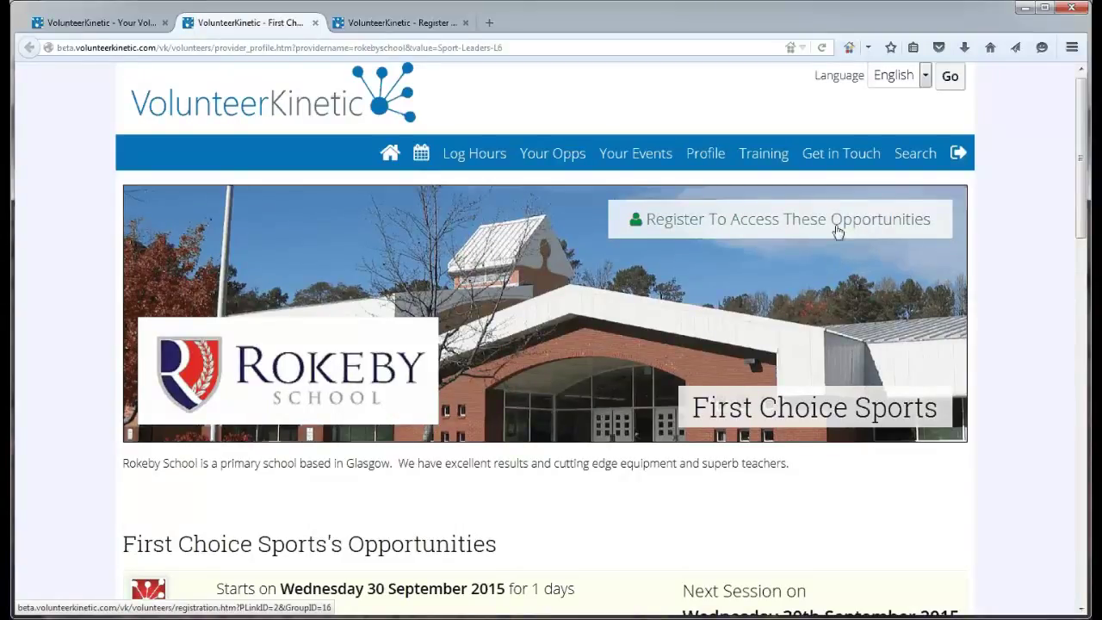
pyautogui.moveTo(505, 49); pyautogui.dragTo(441, 50)
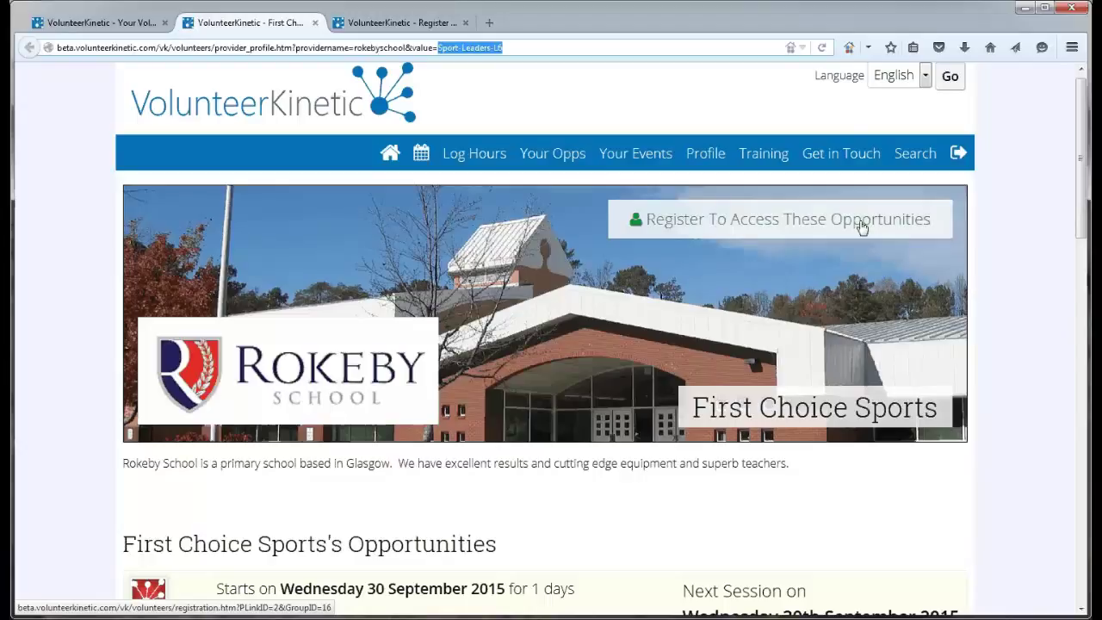
# Back on the Your Volunteer Groups tab, highlight the all-groups and Sport Leaders L6 sign-up links
pyautogui.click(121, 22)
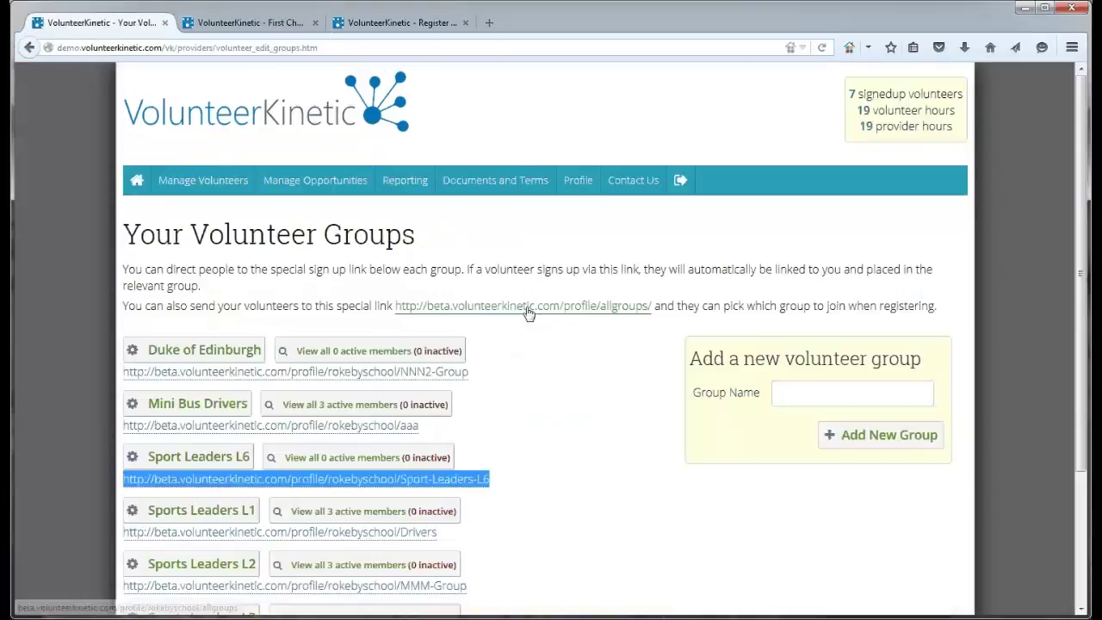
pyautogui.moveTo(661, 307); pyautogui.dragTo(395, 306)
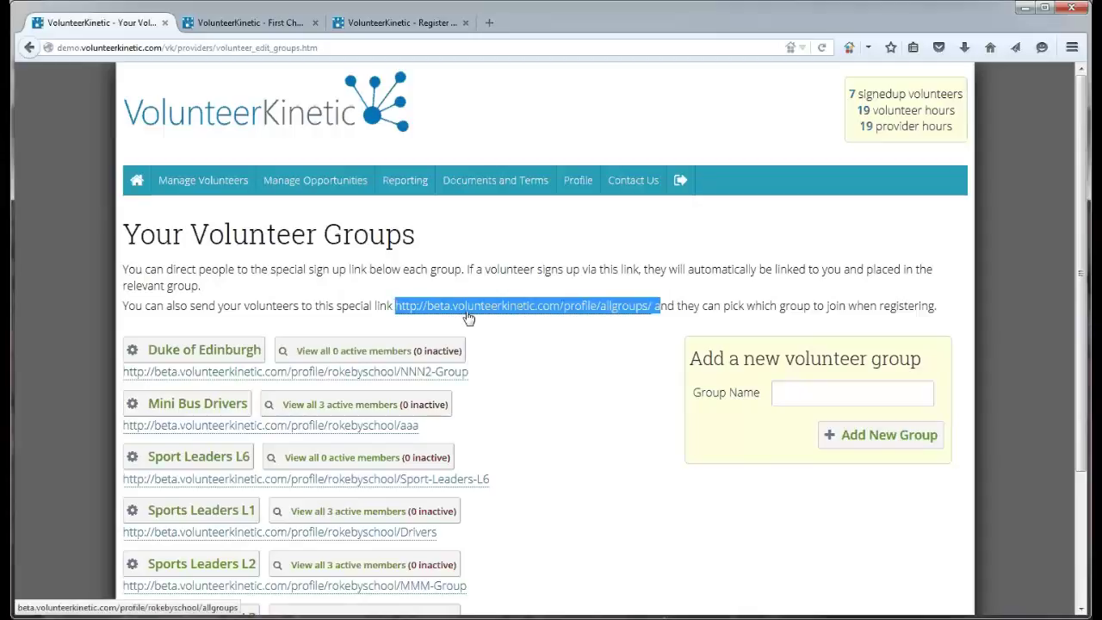
pyautogui.click(504, 481)
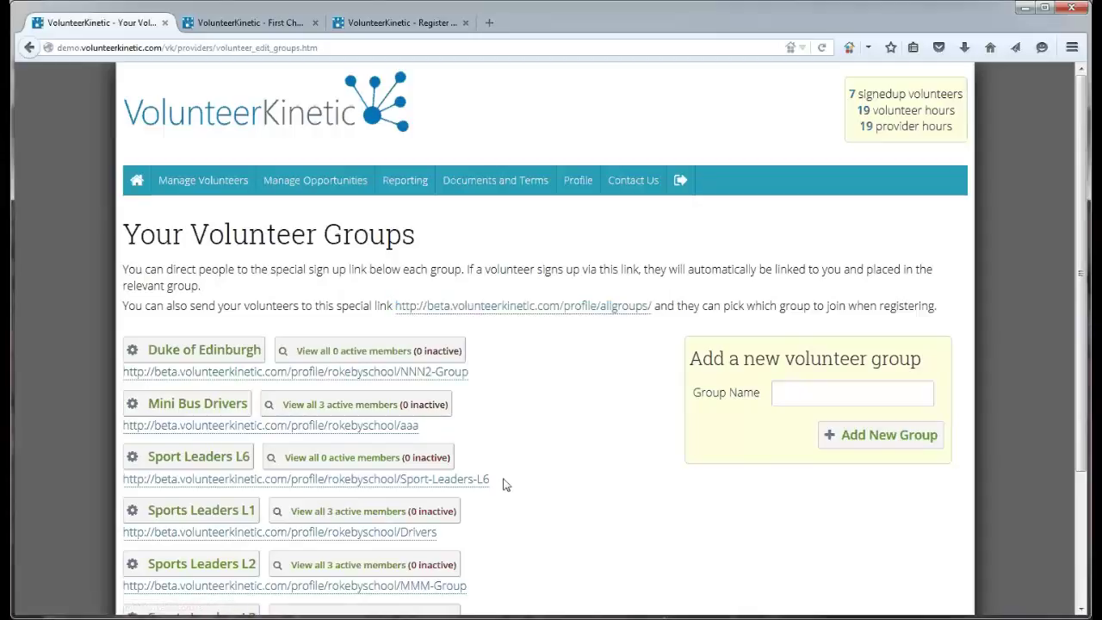
pyautogui.moveTo(502, 485); pyautogui.dragTo(125, 487)
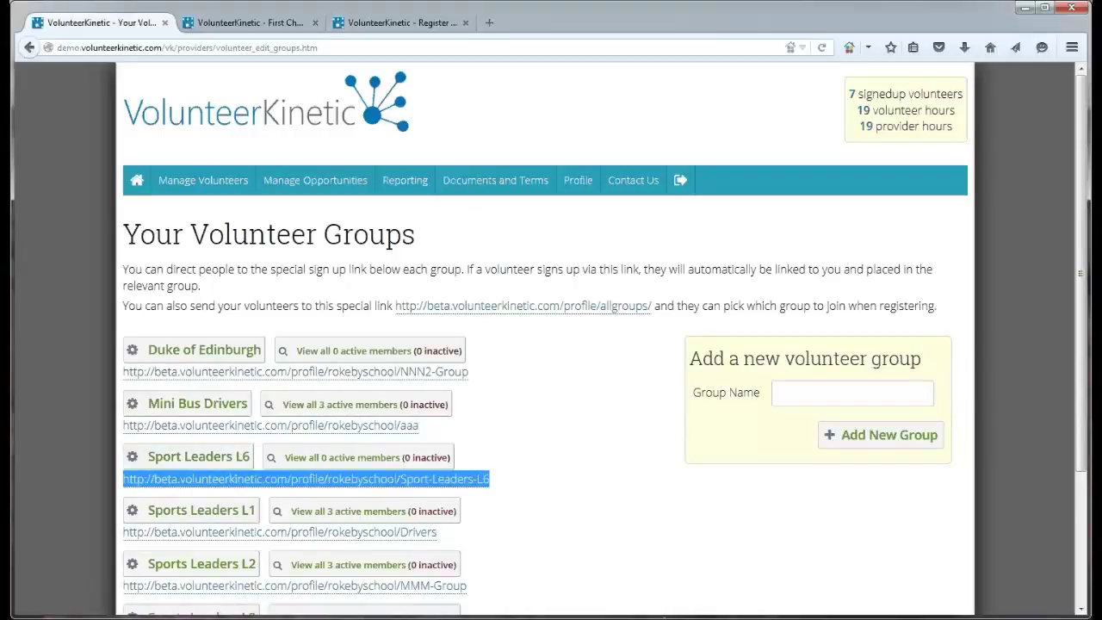
pyautogui.click(591, 137)
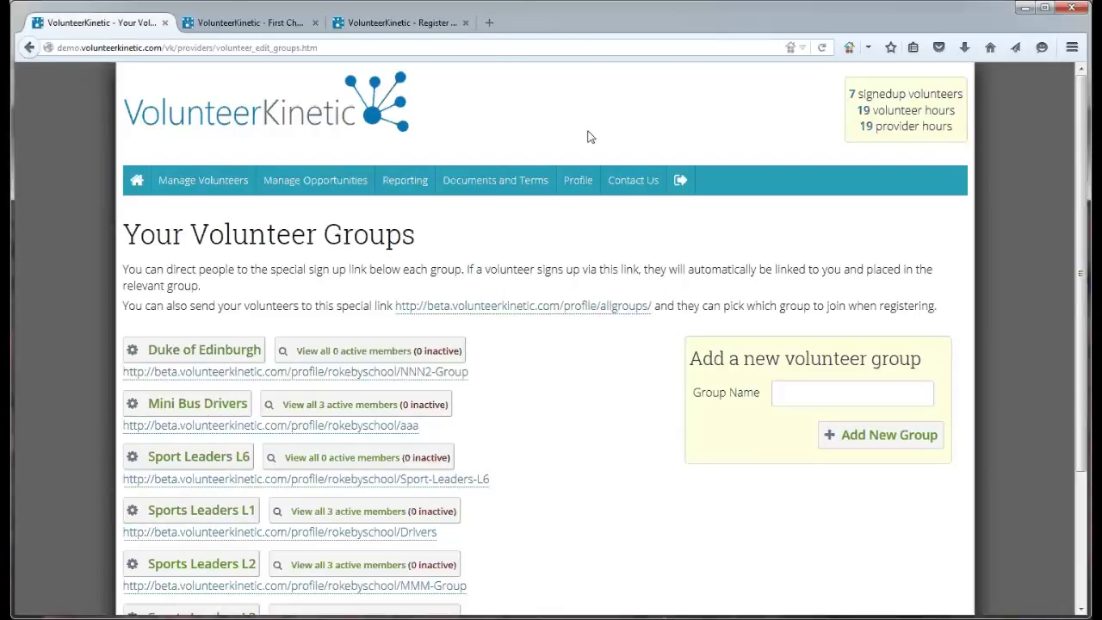
pyautogui.click(315, 186)
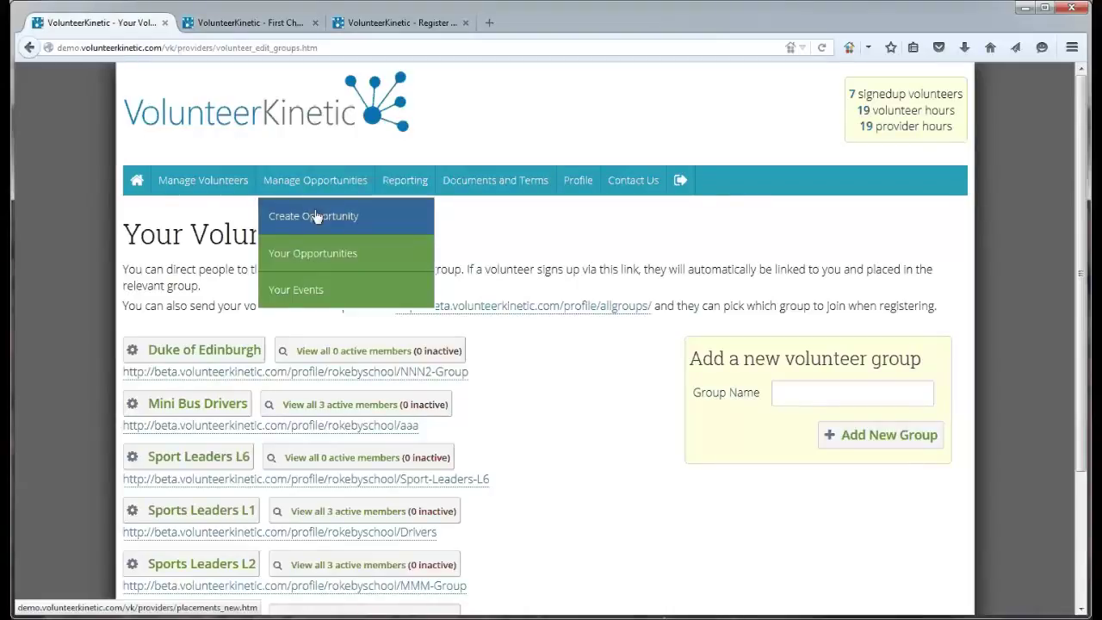
# Create a new Repeating Opp opportunity and scroll down to its Restrictions section
pyautogui.click(315, 216)
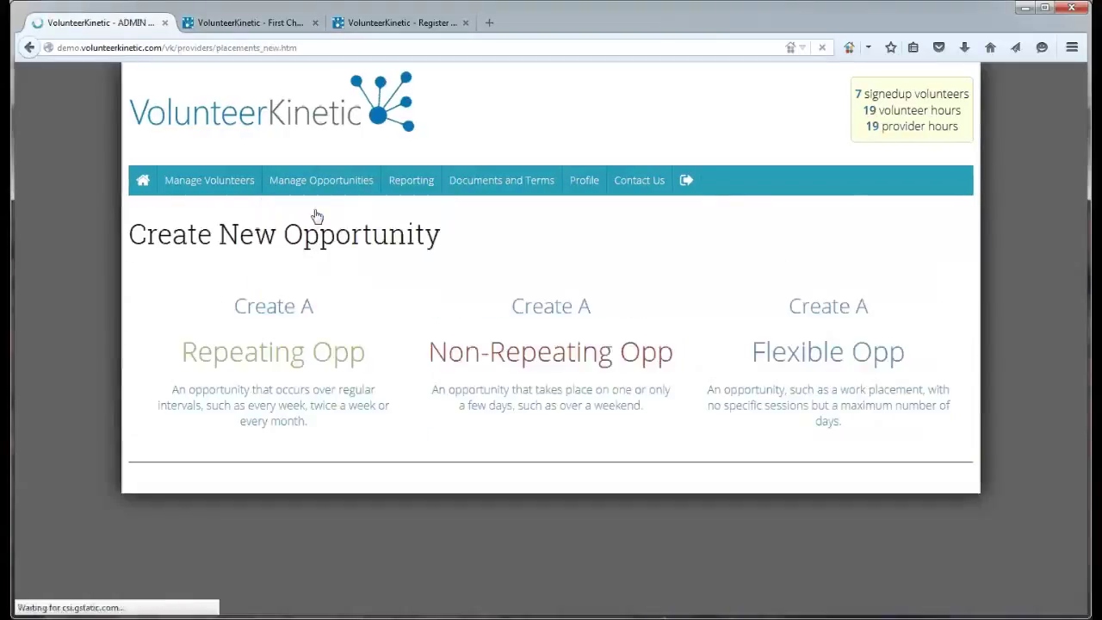
pyautogui.click(341, 185)
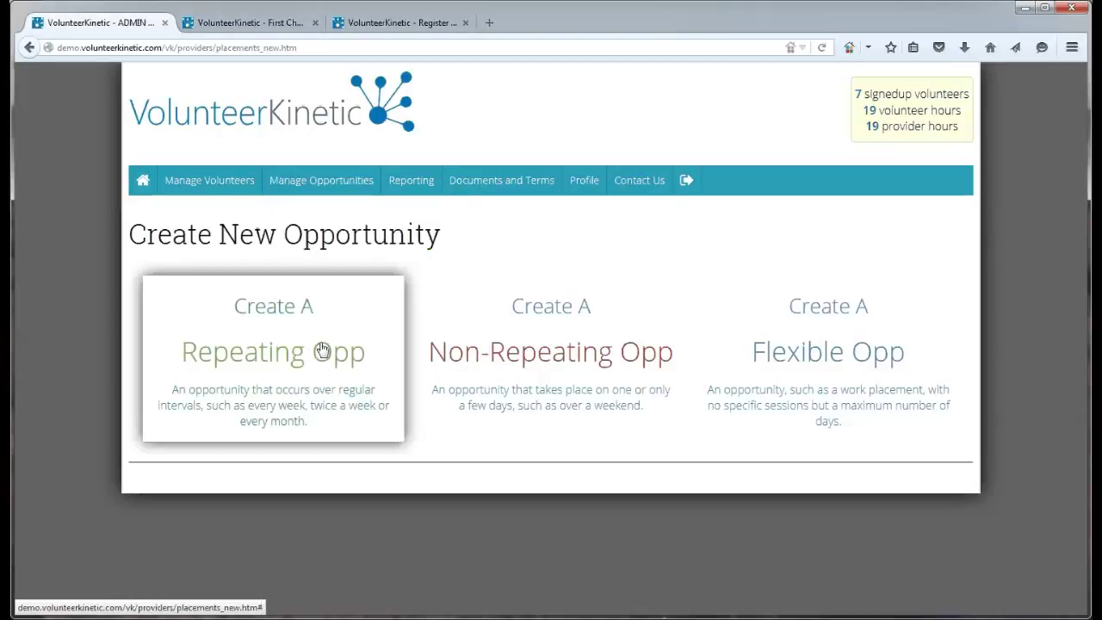
pyautogui.click(311, 364)
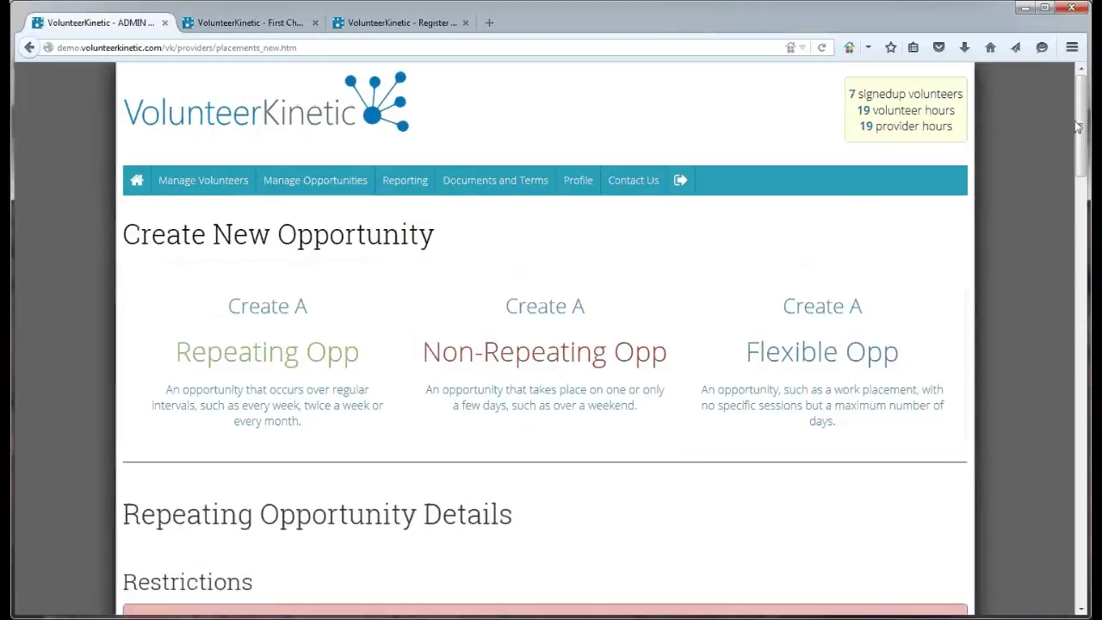
pyautogui.moveTo(1081, 129); pyautogui.dragTo(1081, 390)
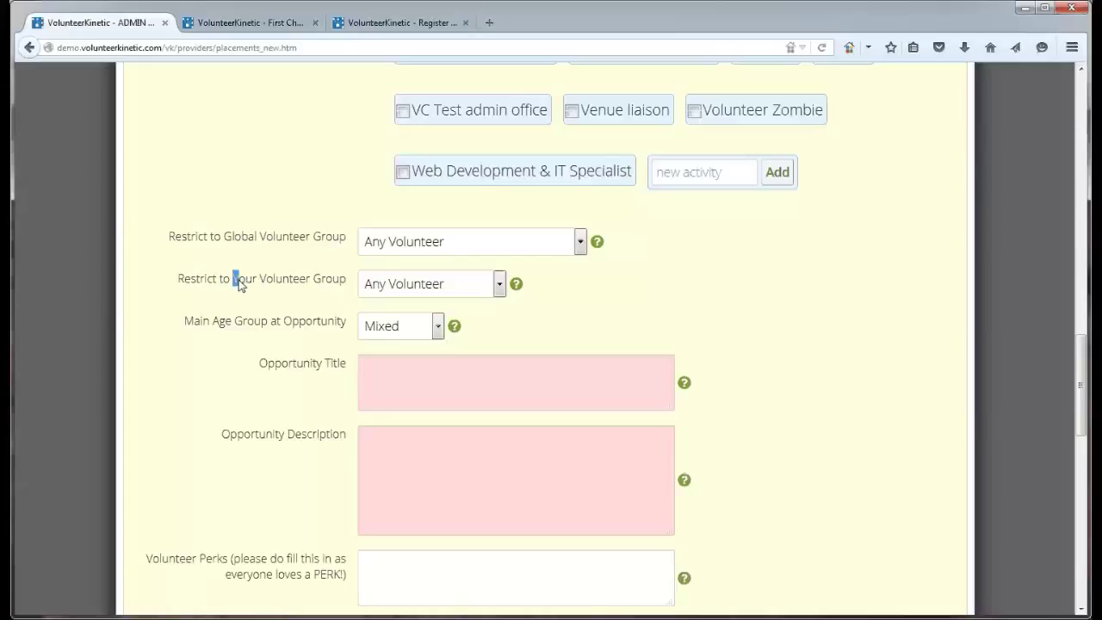
# Restrict the opportunity to the Sports Leaders 2 (0) volunteer group, then scroll through the form
pyautogui.moveTo(234, 285); pyautogui.dragTo(346, 284)
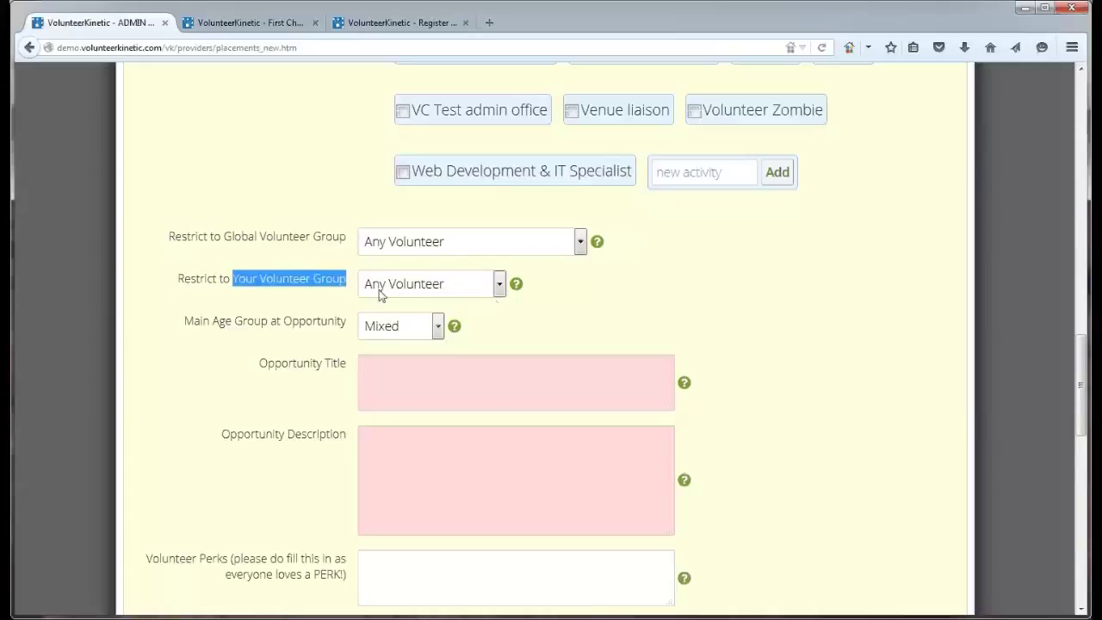
pyautogui.moveTo(516, 285)
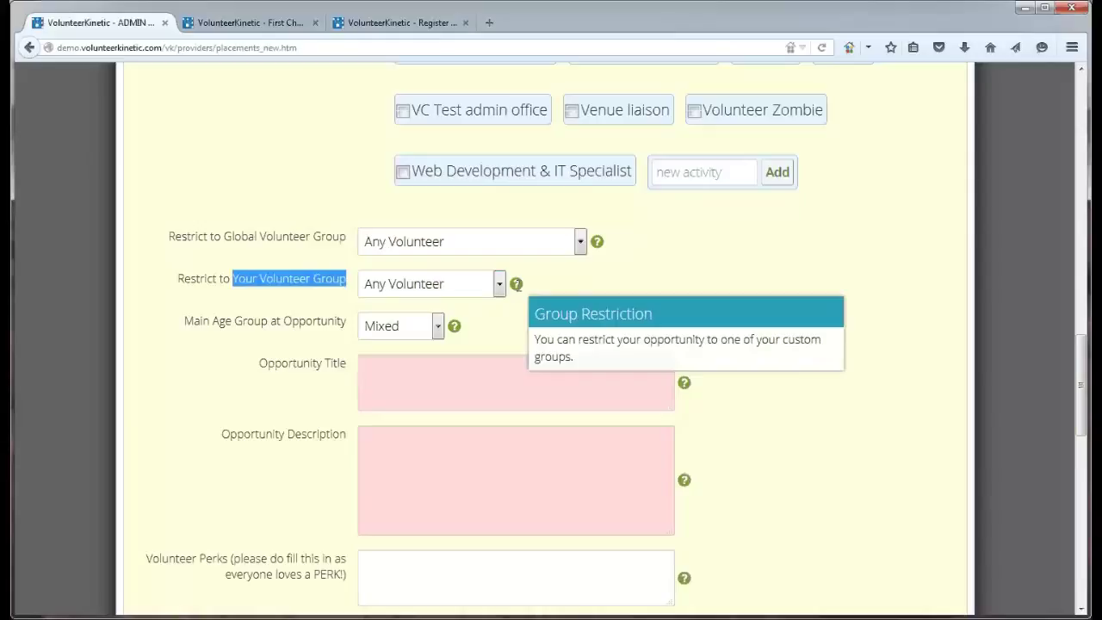
pyautogui.click(469, 287)
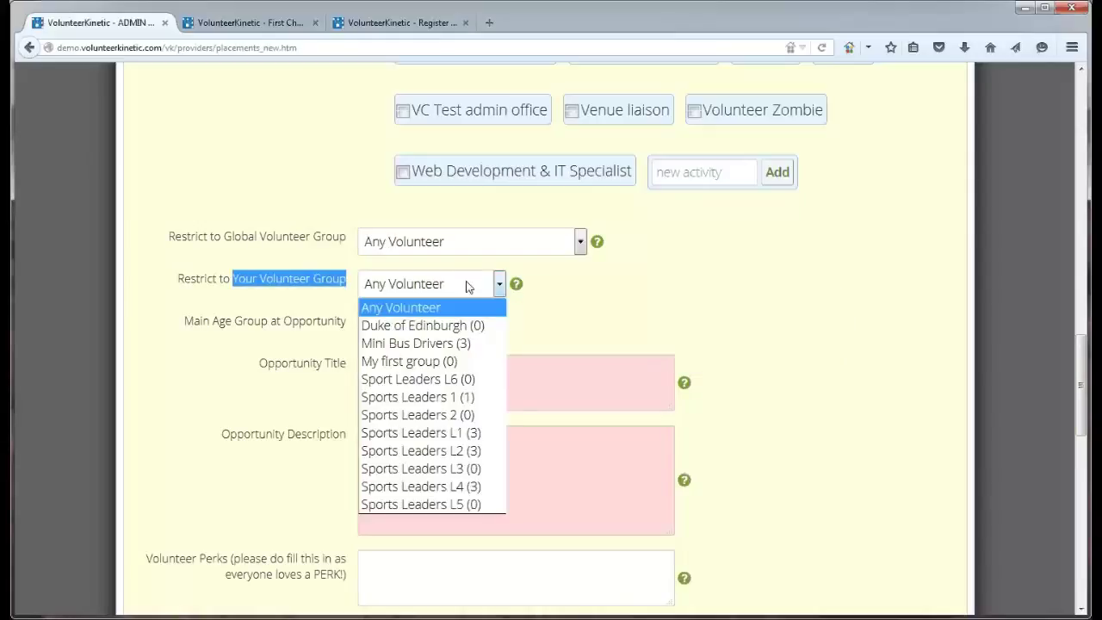
pyautogui.click(436, 417)
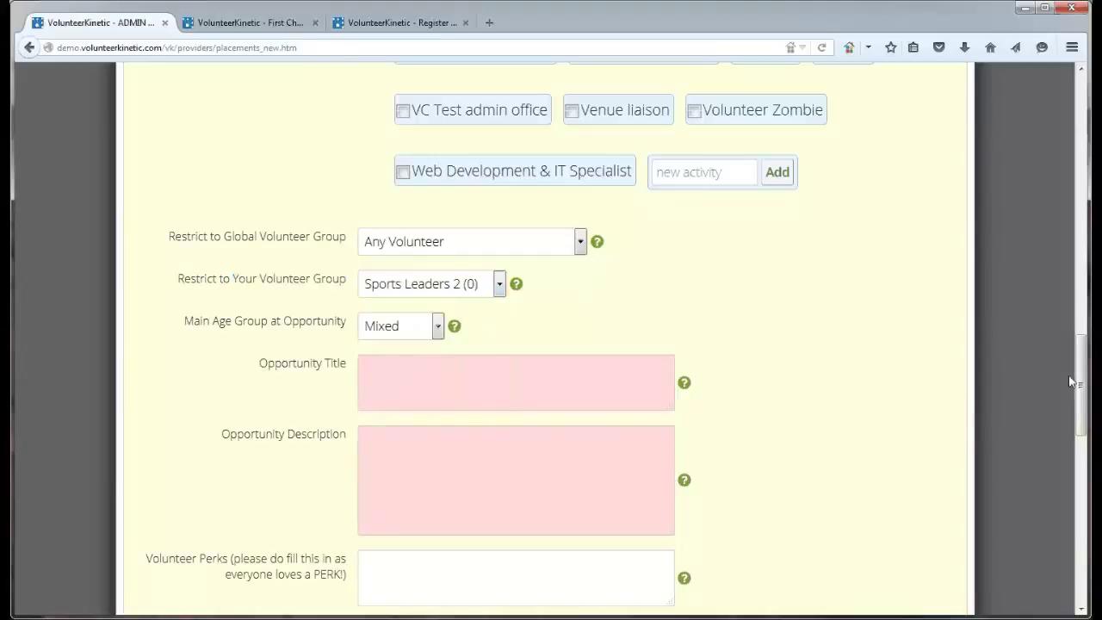
pyautogui.moveTo(1081, 379); pyautogui.dragTo(1081, 385)
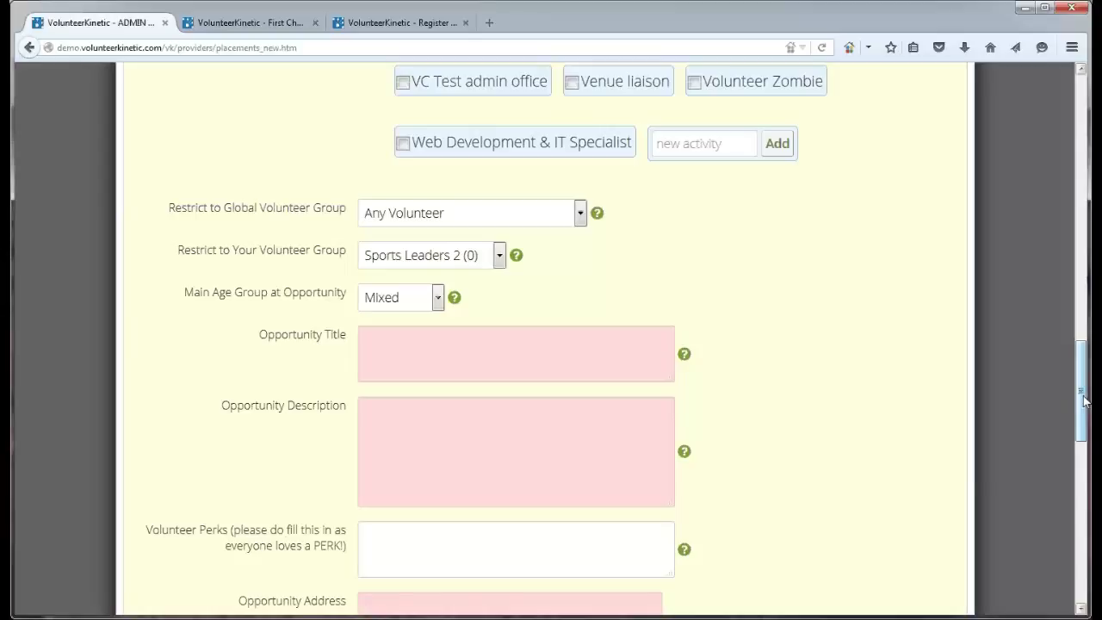
pyautogui.moveTo(1084, 399); pyautogui.dragTo(823, 169)
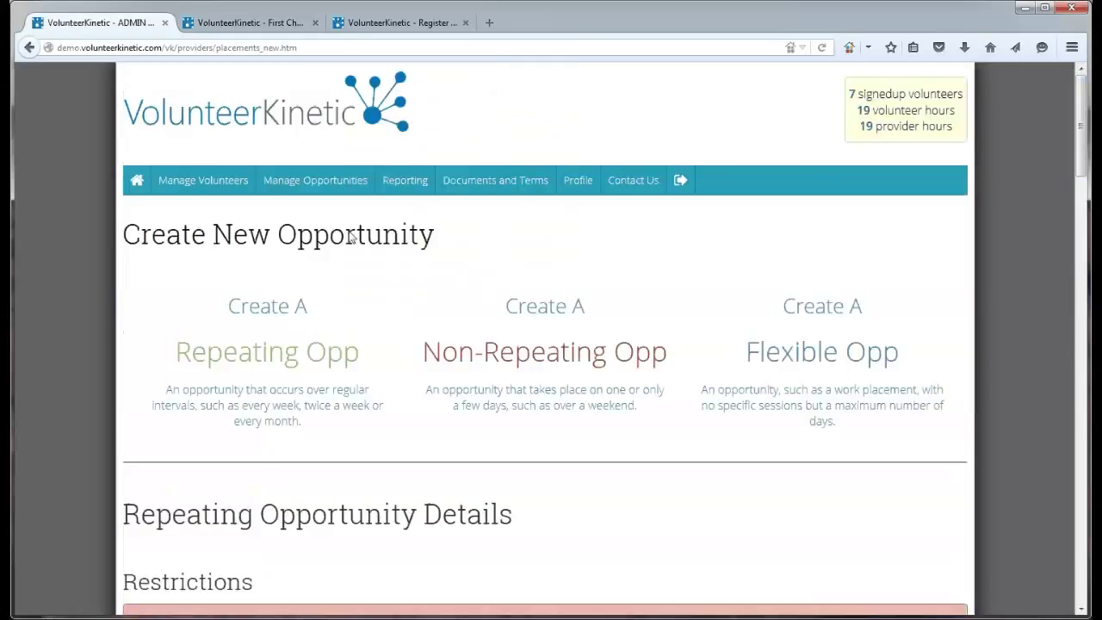